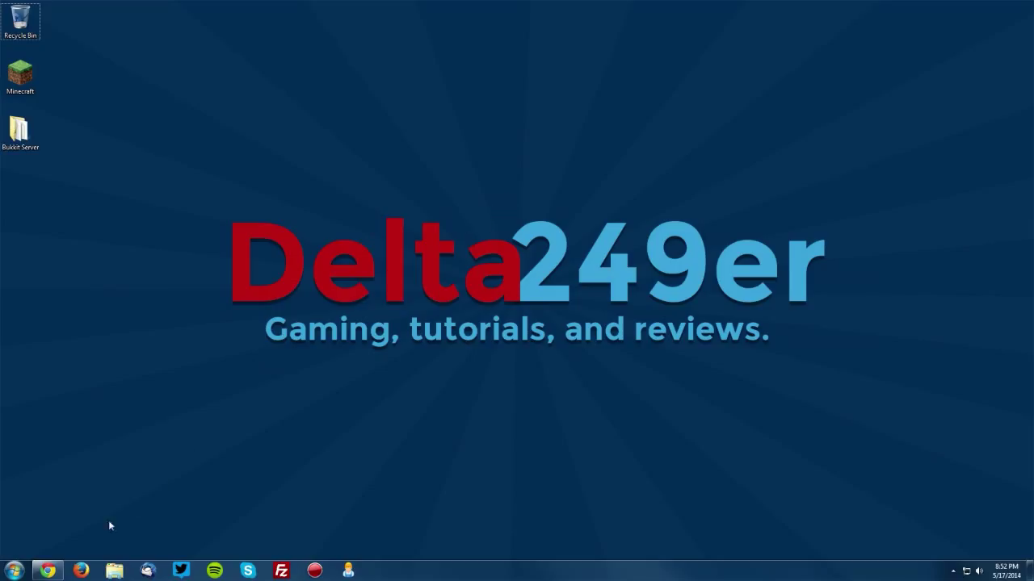
Step: Switch to Chrome on plugins.bukkit.org and enter 'Essentials' in the plugin search box
left_click(48, 571)
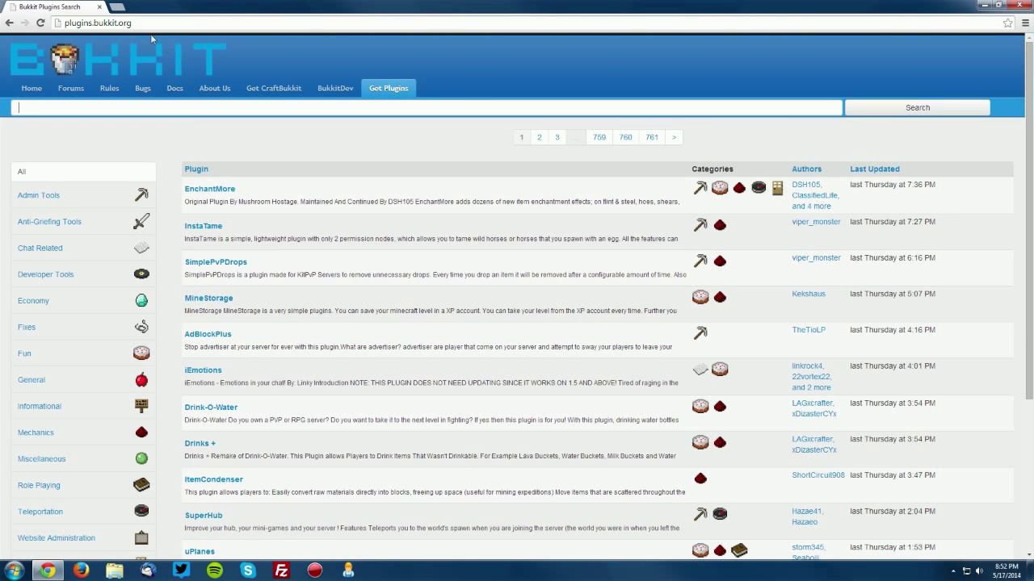
left_click_drag(133, 22, 64, 23)
left_click(84, 23)
scroll(69, 208, "down", 1)
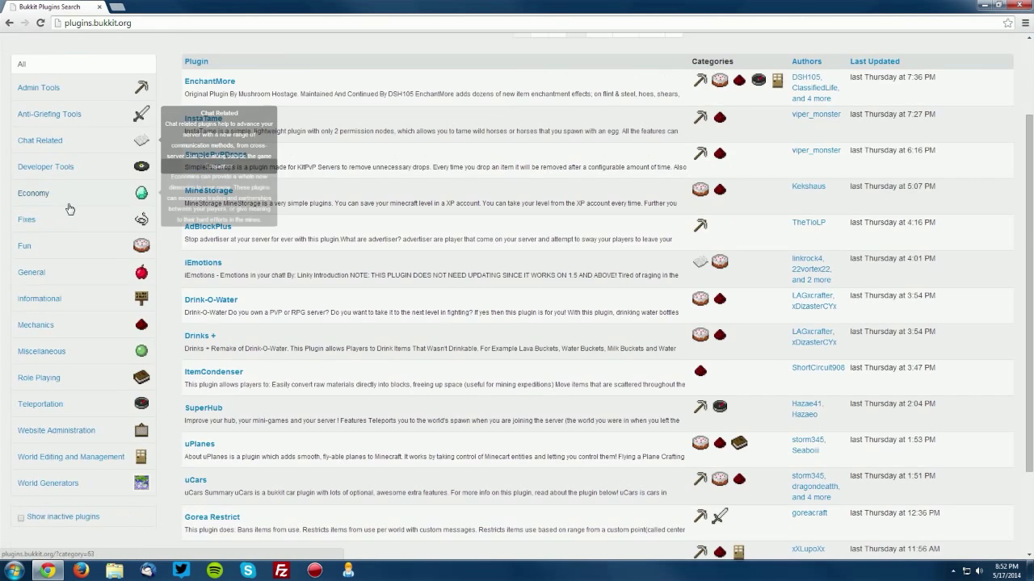
scroll(73, 209, "down", 1)
scroll(105, 324, "up", 2)
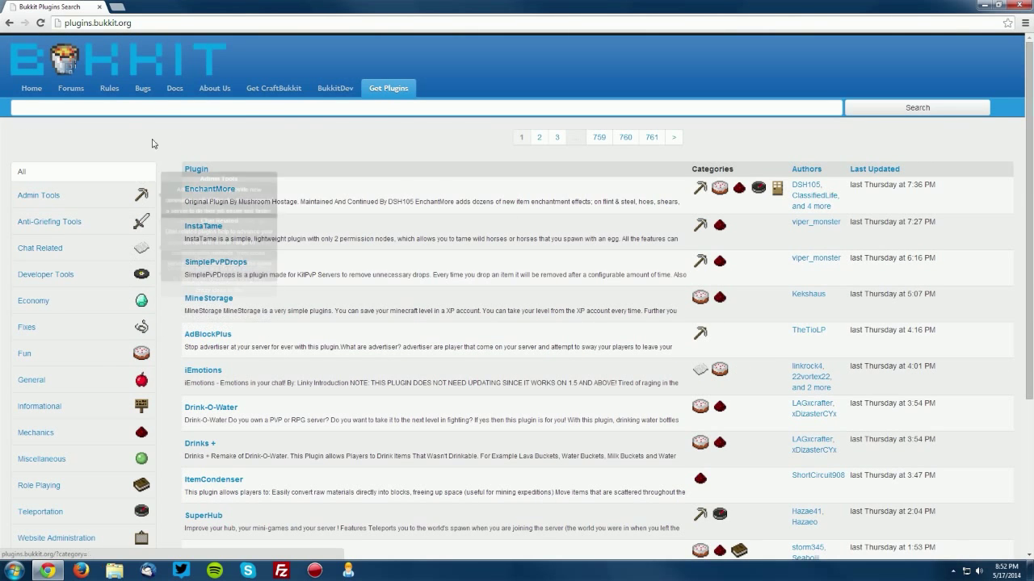
left_click(168, 105)
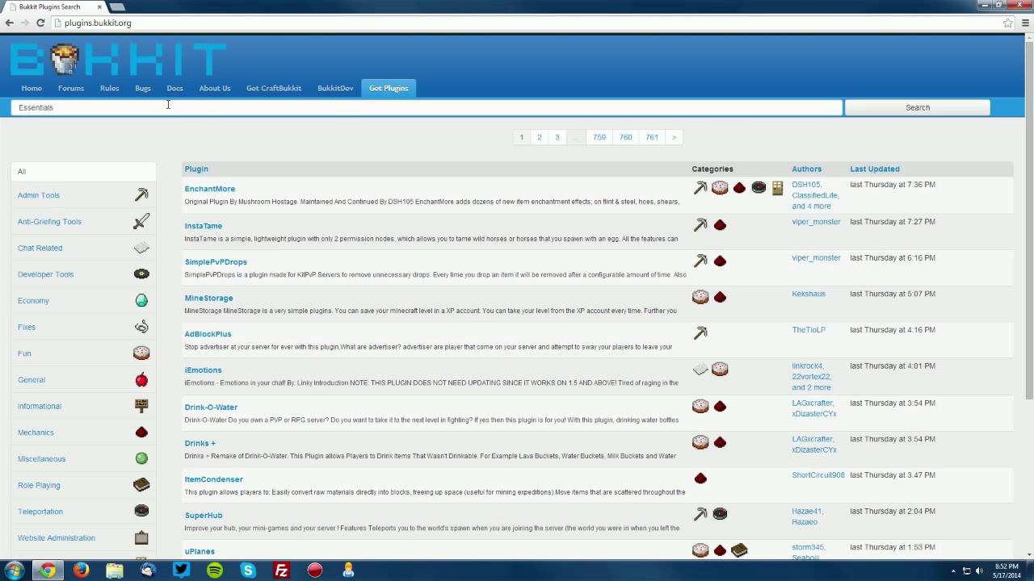
Step: Search the plugin list for Essentials and look through the first page of results
left_click(872, 111)
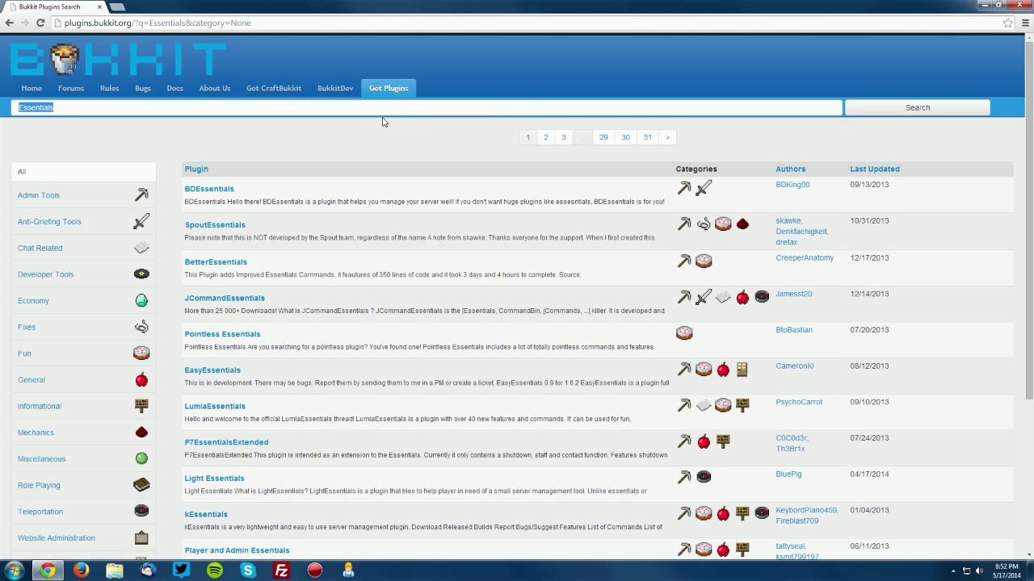
scroll(379, 126, "down", 5)
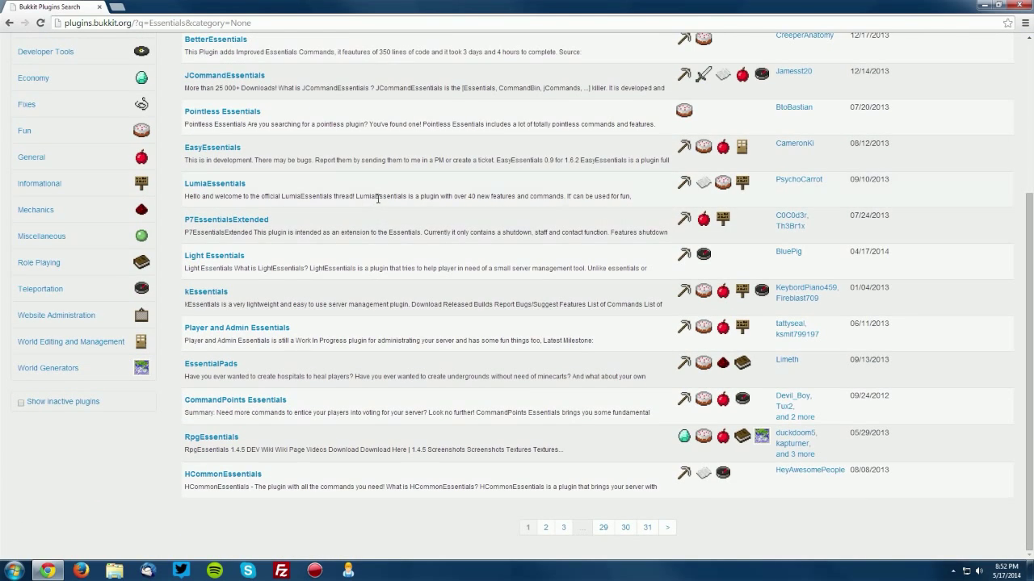
scroll(355, 211, "up", 3)
scroll(204, 251, "down", 2)
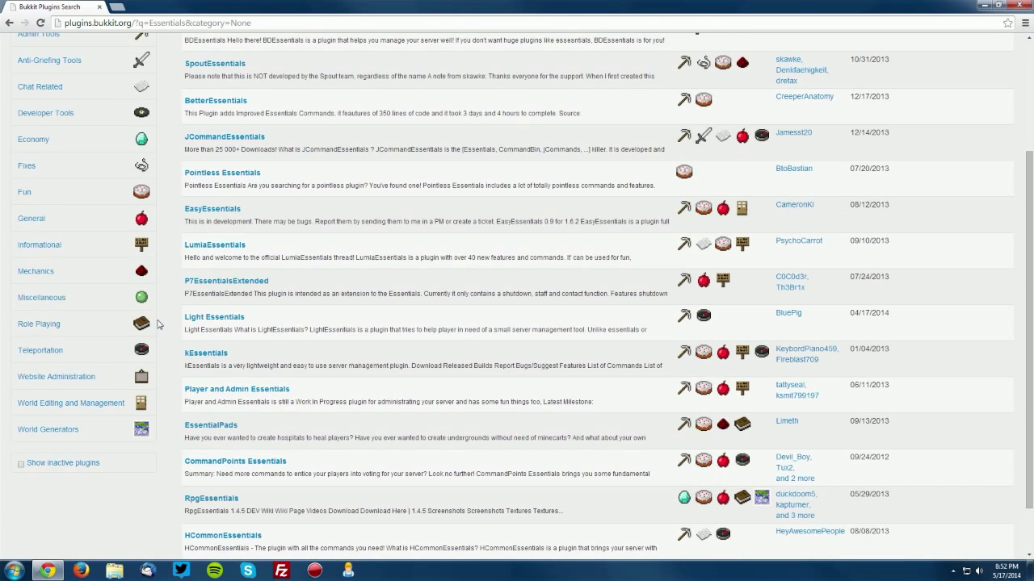
scroll(231, 274, "down", 2)
scroll(246, 243, "up", 3)
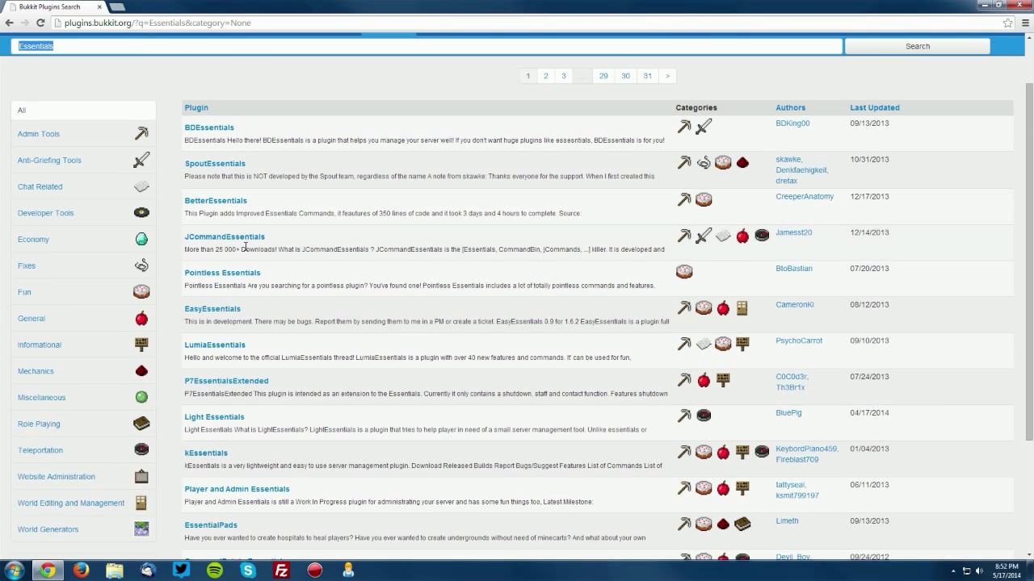
scroll(368, 345, "down", 2)
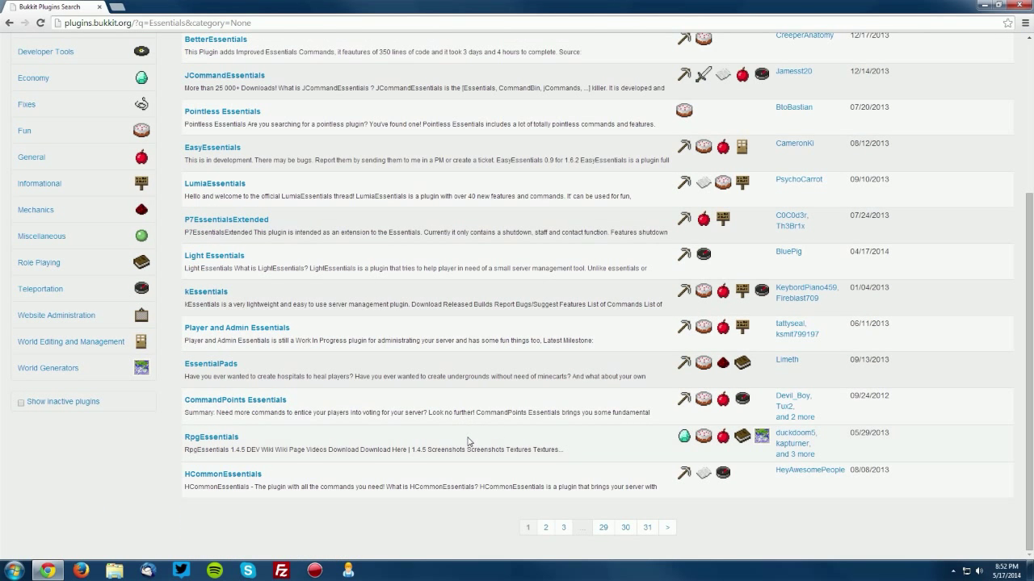
scroll(469, 442, "up", 3)
scroll(506, 463, "down", 3)
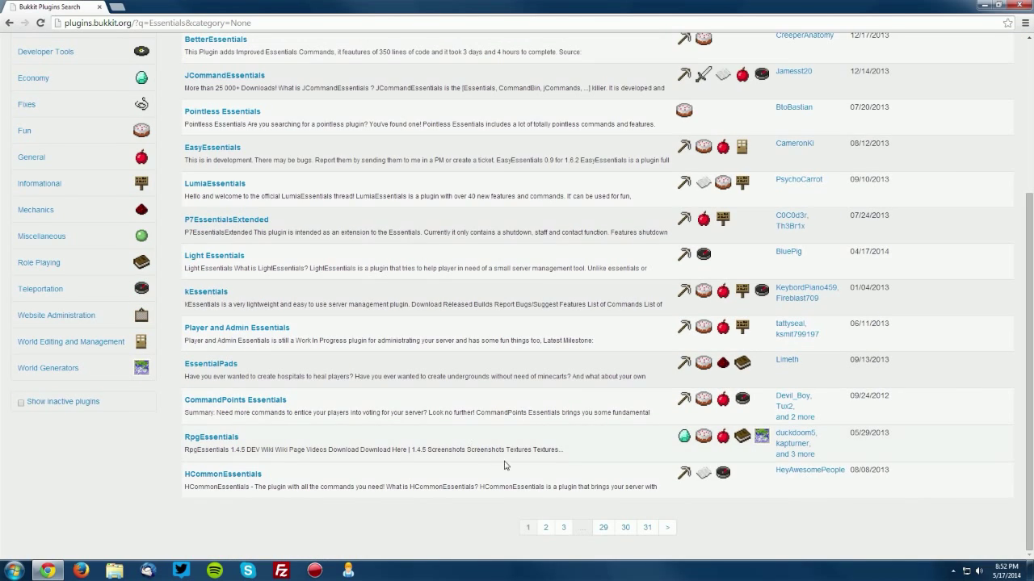
Step: Go to results page 2 and open the Essentials plugin's project page
left_click(545, 529)
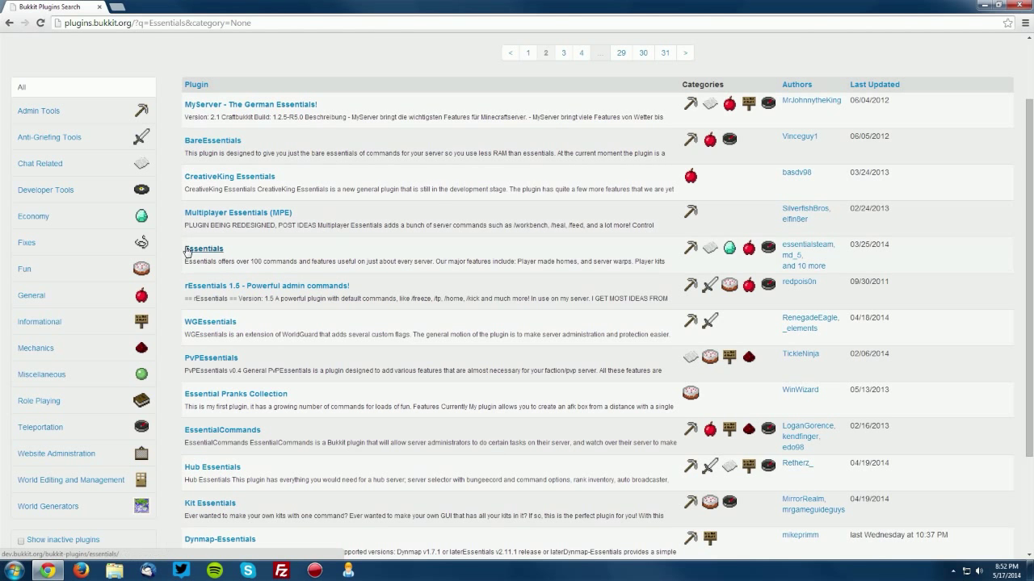
scroll(206, 255, "down", 2)
scroll(208, 258, "up", 2)
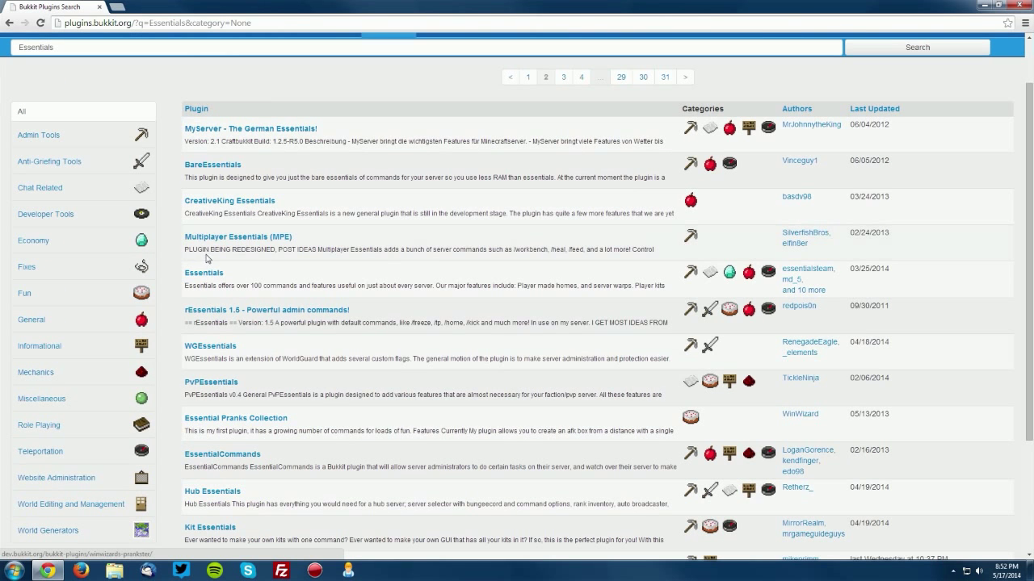
left_click(194, 274)
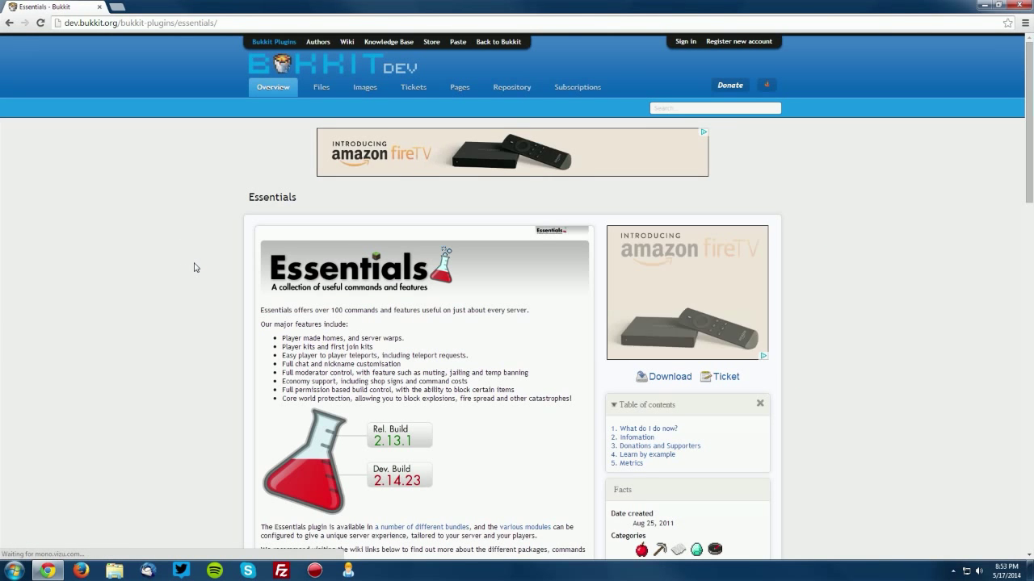
Step: Read the Essentials overview (release 2.13.1, dev 2.14.23) and go to its Pages section
scroll(261, 258, "down", 5)
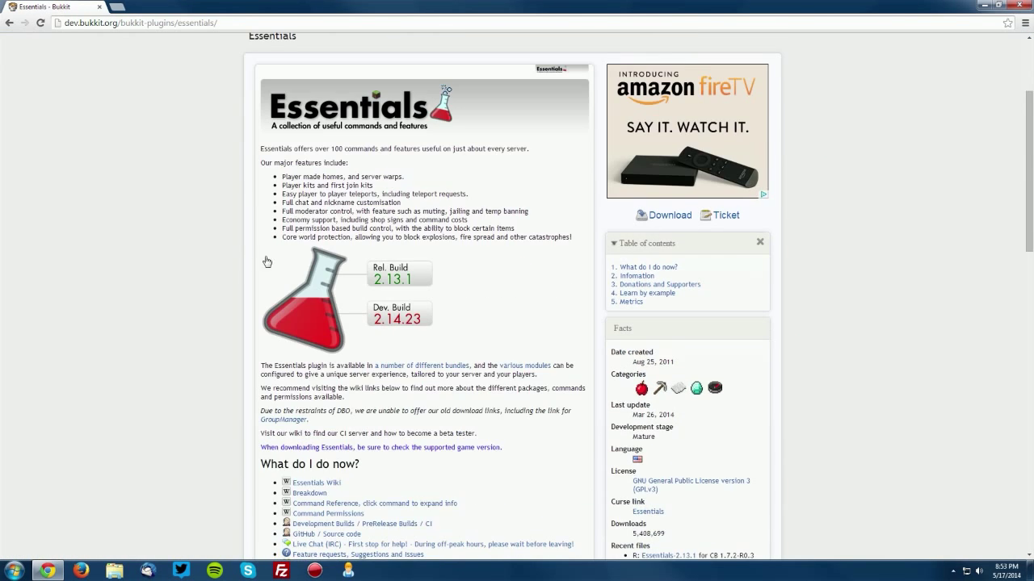
scroll(293, 242, "up", 2)
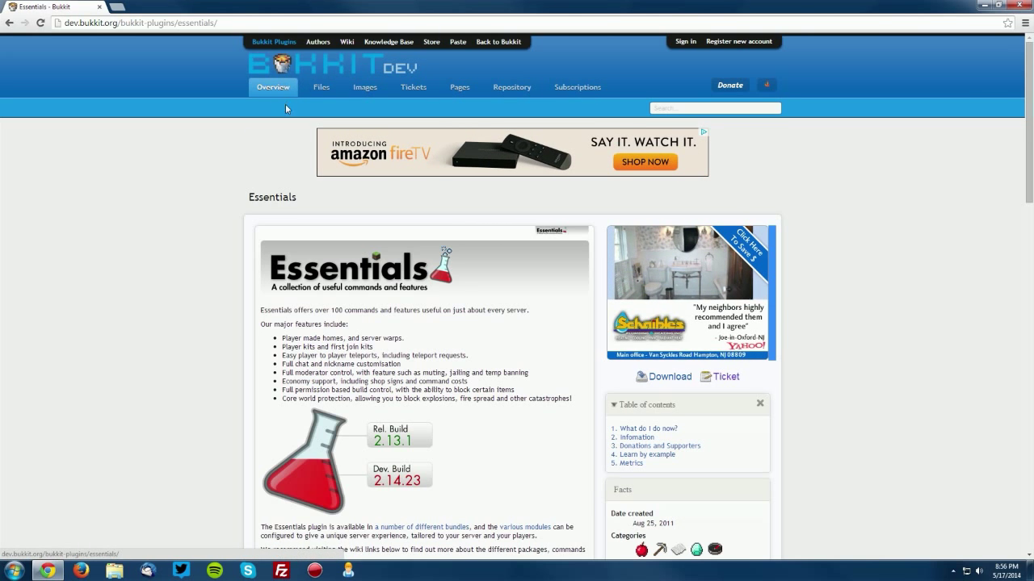
scroll(291, 109, "down", 3)
scroll(298, 120, "down", 4)
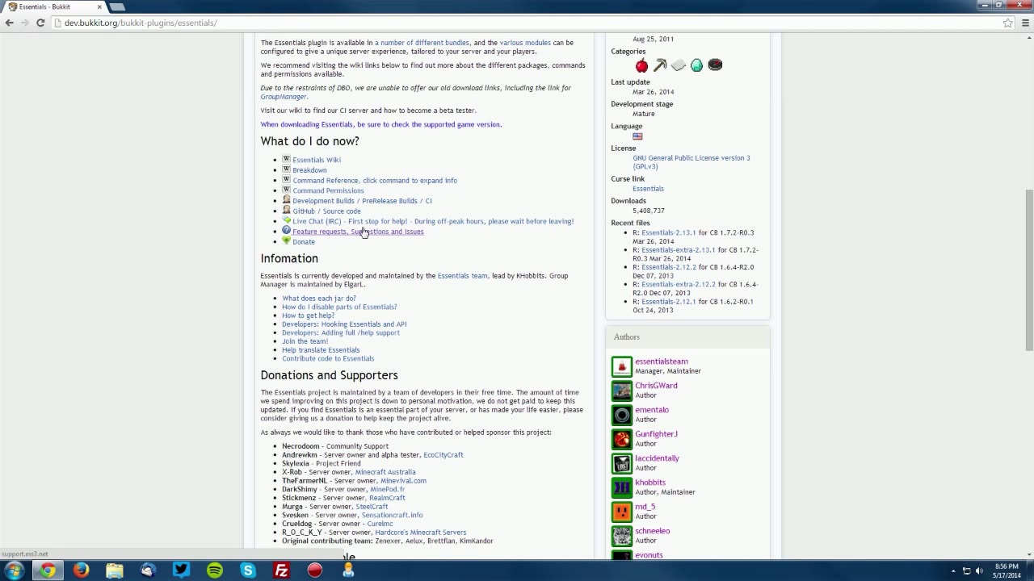
scroll(363, 232, "down", 2)
scroll(369, 236, "up", 5)
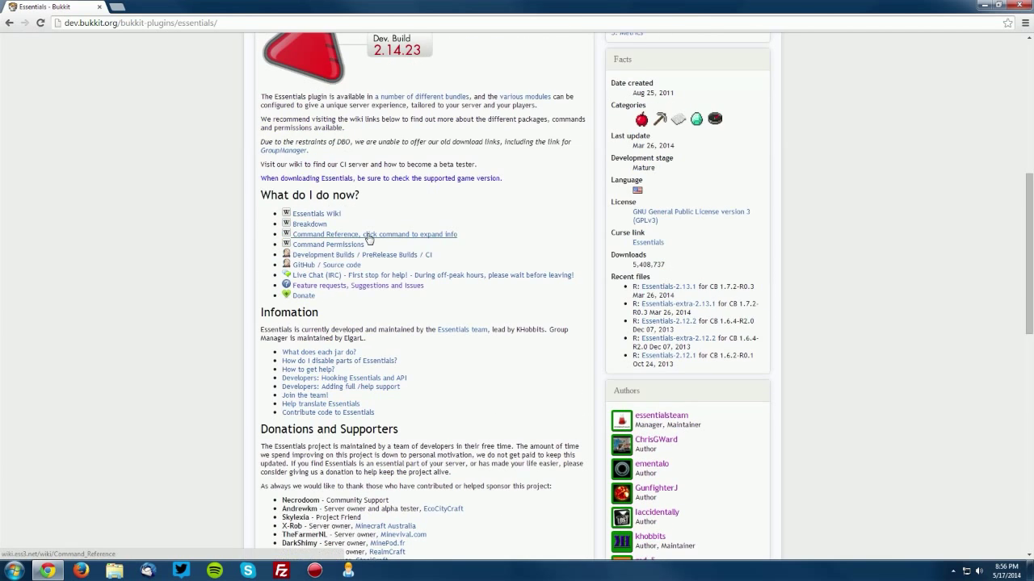
scroll(369, 236, "down", 1)
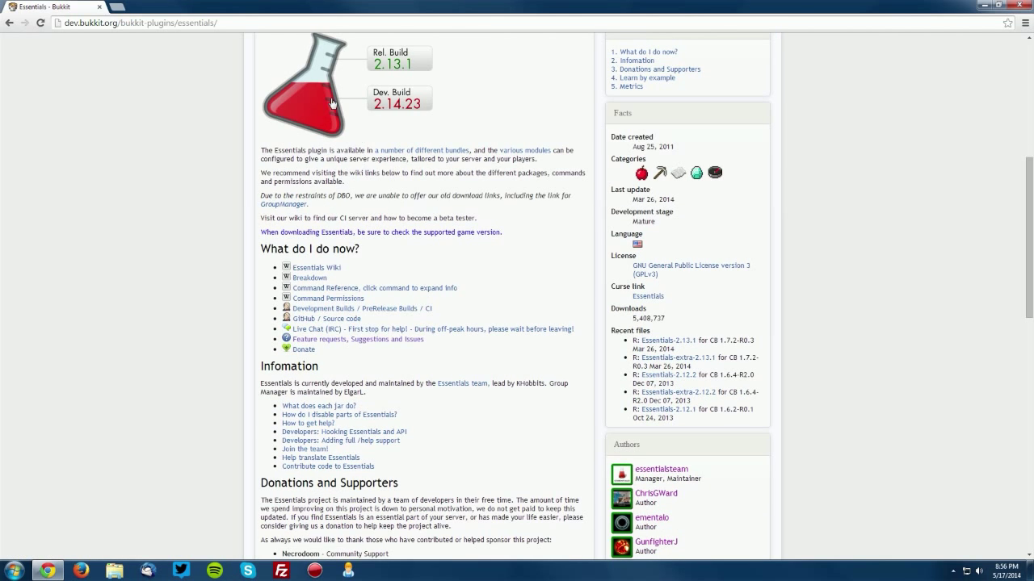
scroll(362, 194, "down", 2)
scroll(356, 267, "up", 6)
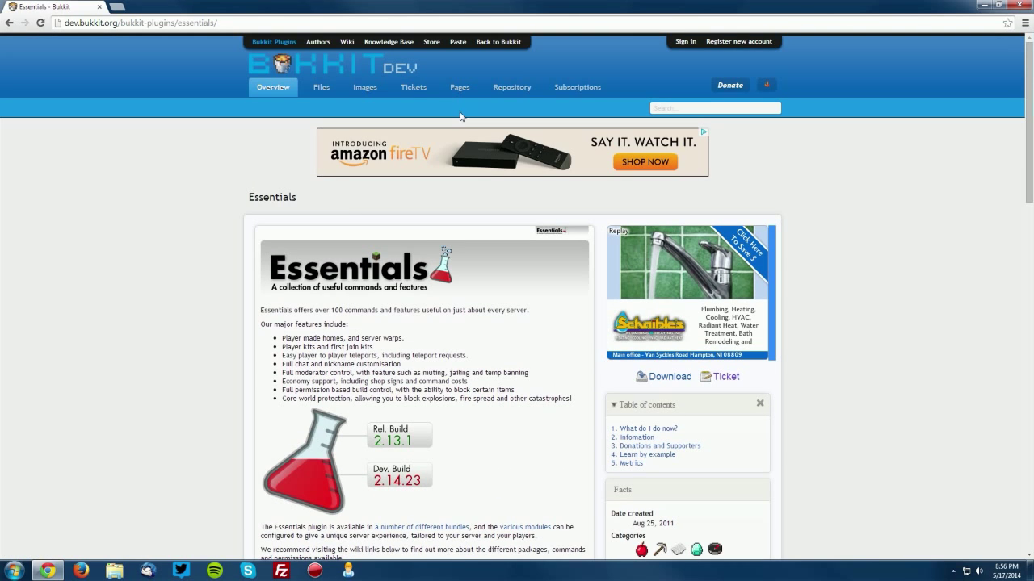
left_click(462, 89)
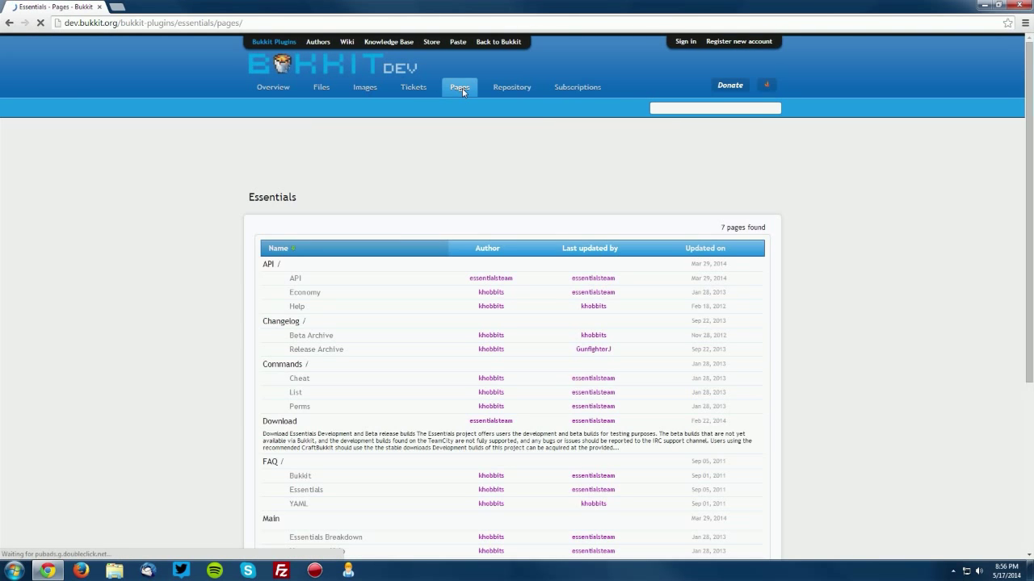
scroll(468, 154, "down", 2)
scroll(464, 165, "down", 1)
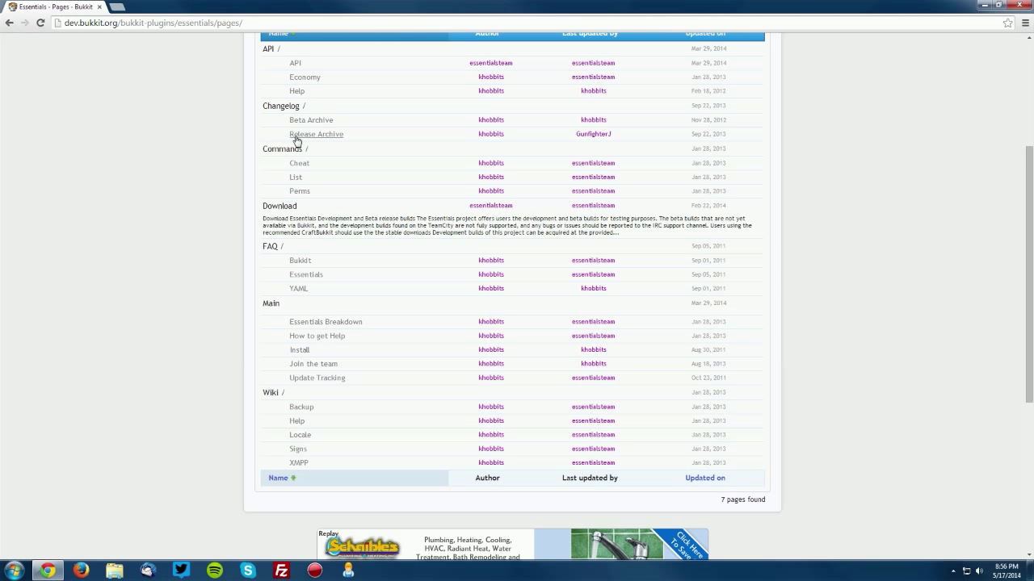
scroll(323, 162, "up", 2)
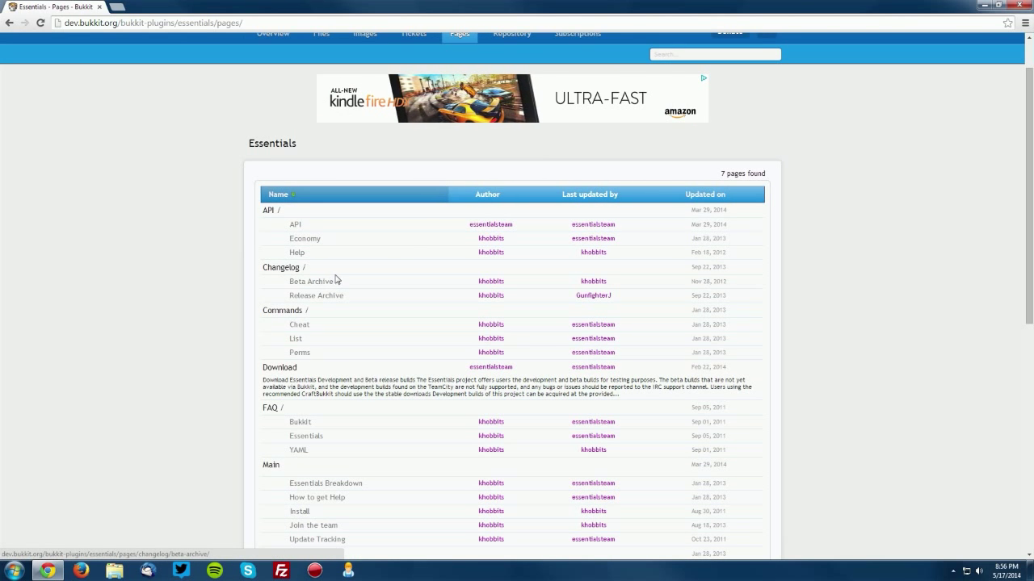
scroll(291, 309, "down", 2)
scroll(292, 310, "down", 2)
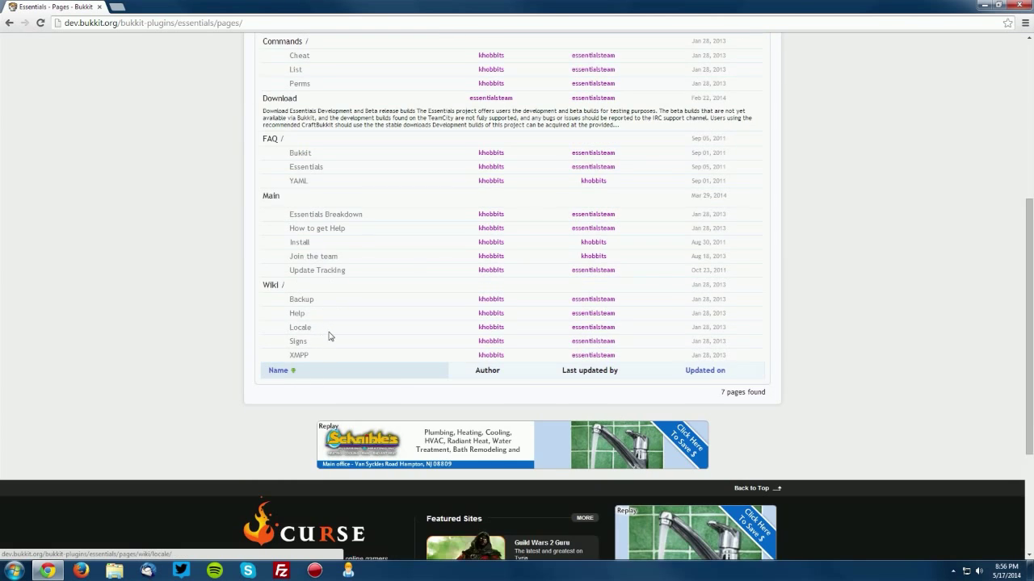
scroll(330, 336, "up", 4)
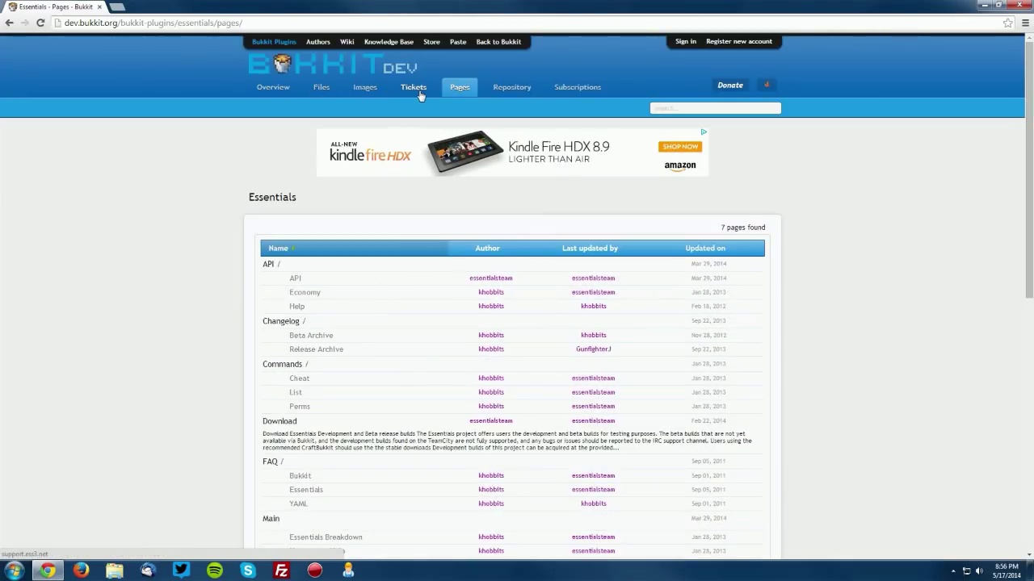
left_click(269, 97)
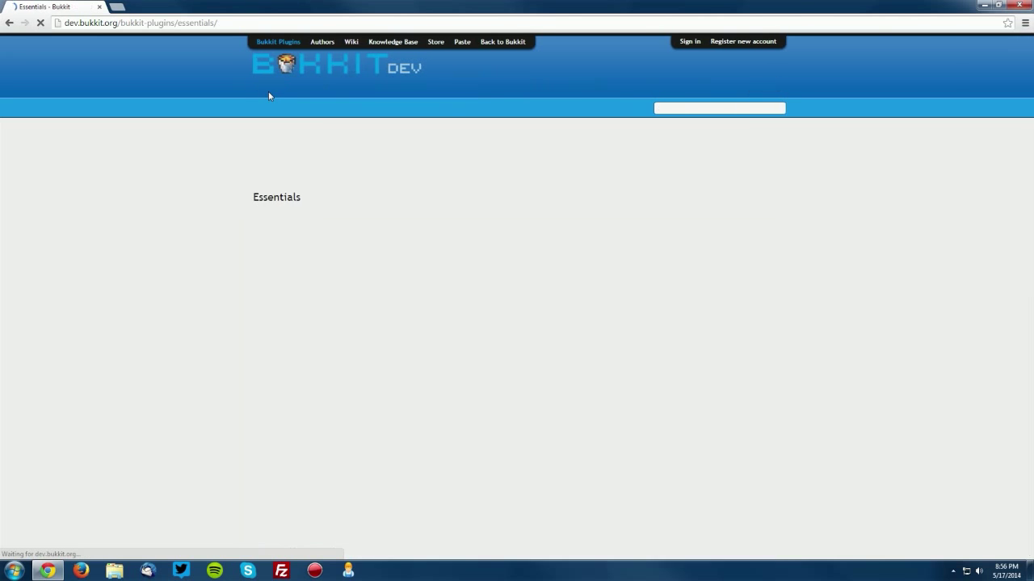
scroll(272, 163, "down", 3)
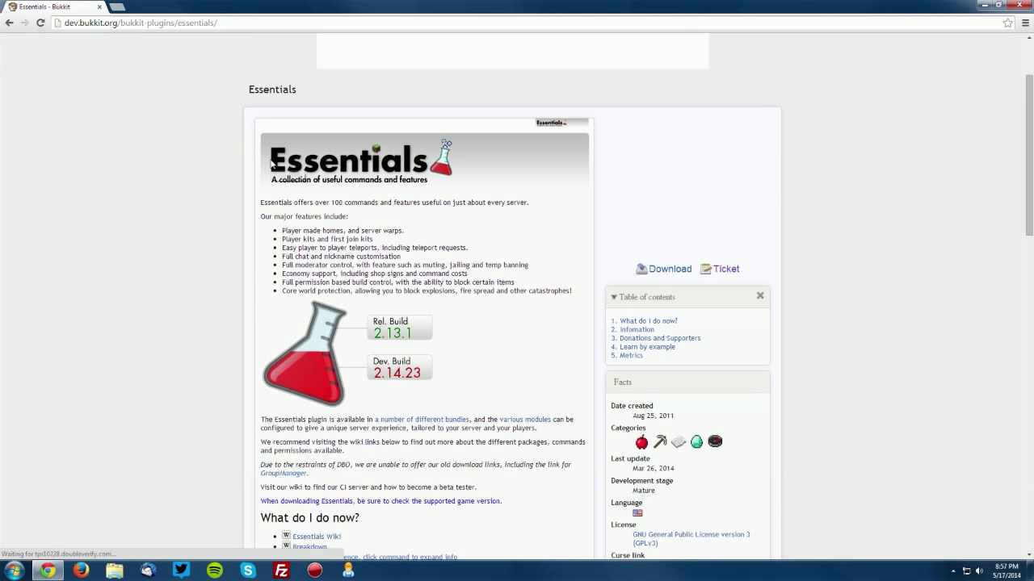
scroll(272, 153, "up", 2)
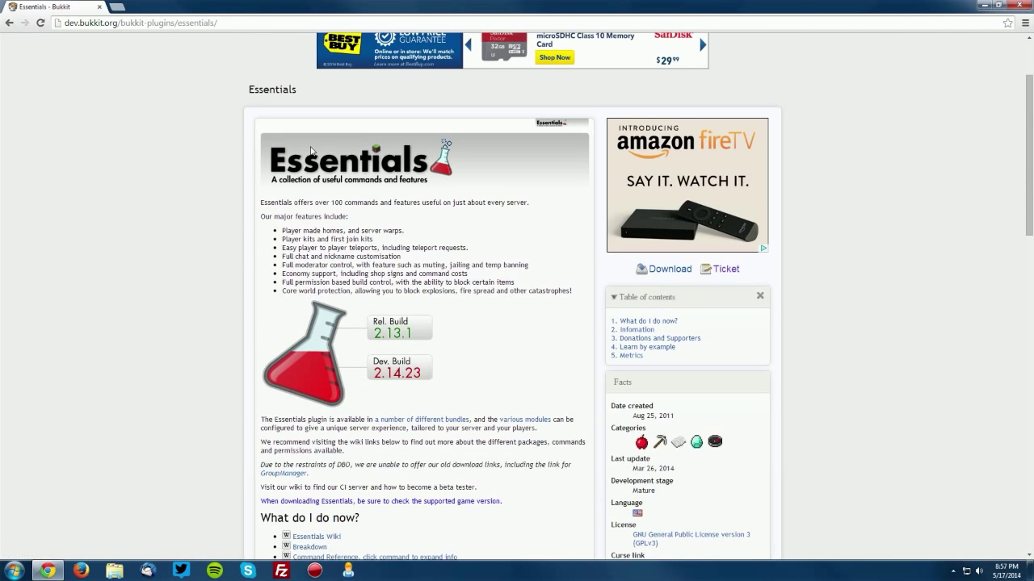
scroll(662, 66, "down", 3)
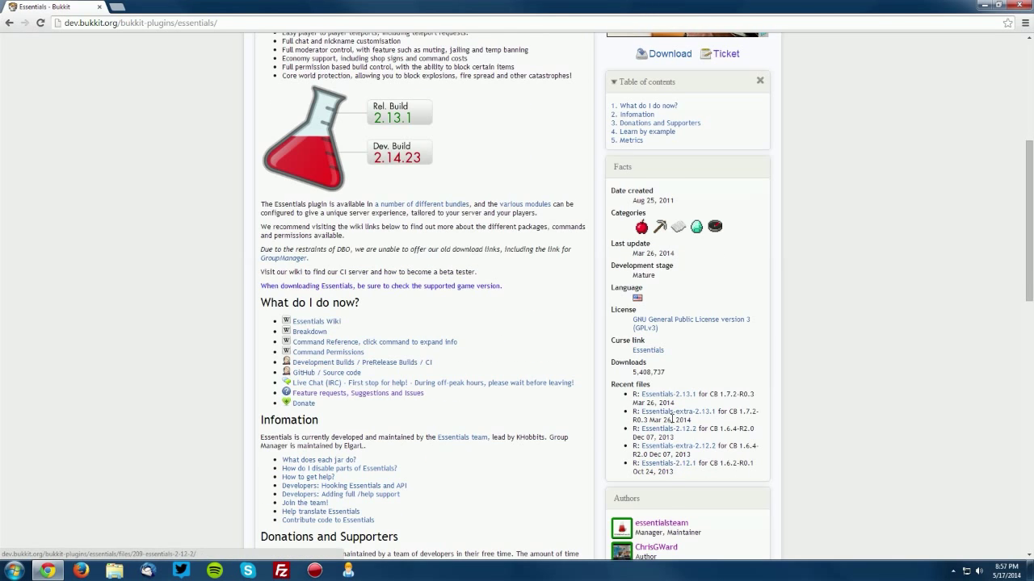
scroll(696, 161, "up", 1)
scroll(718, 254, "down", 5)
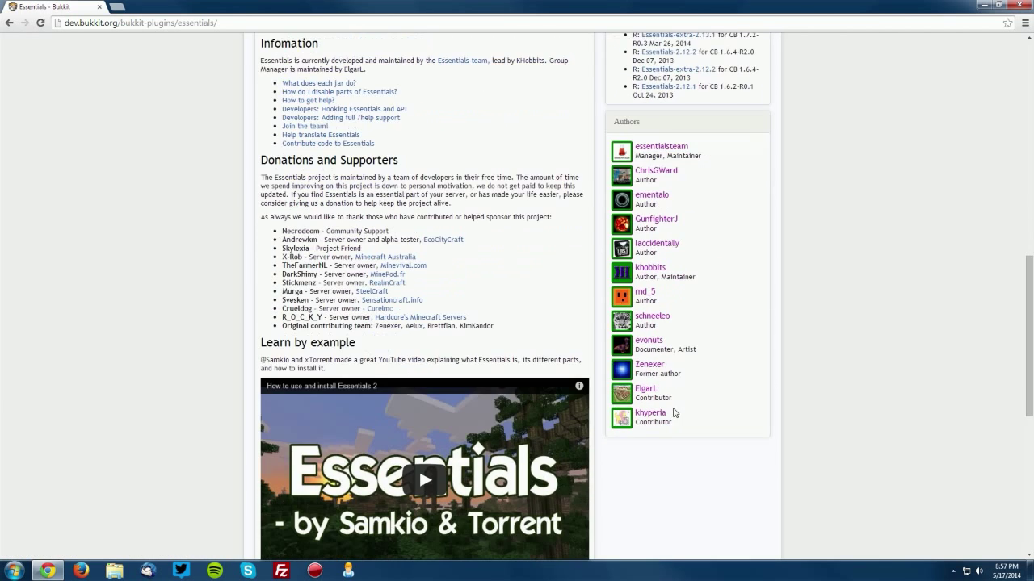
scroll(662, 378, "up", 3)
scroll(663, 378, "up", 3)
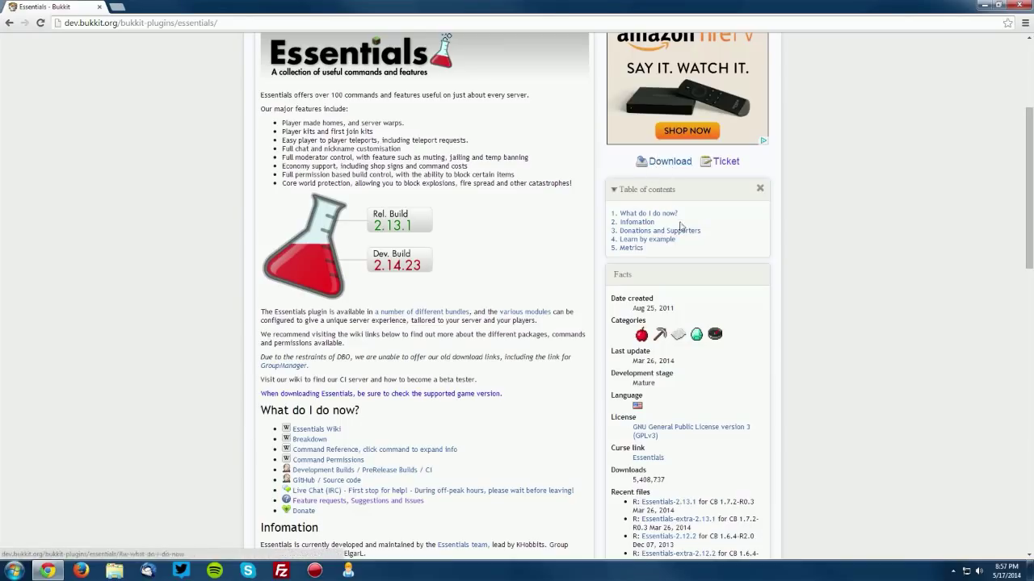
double_click(620, 276)
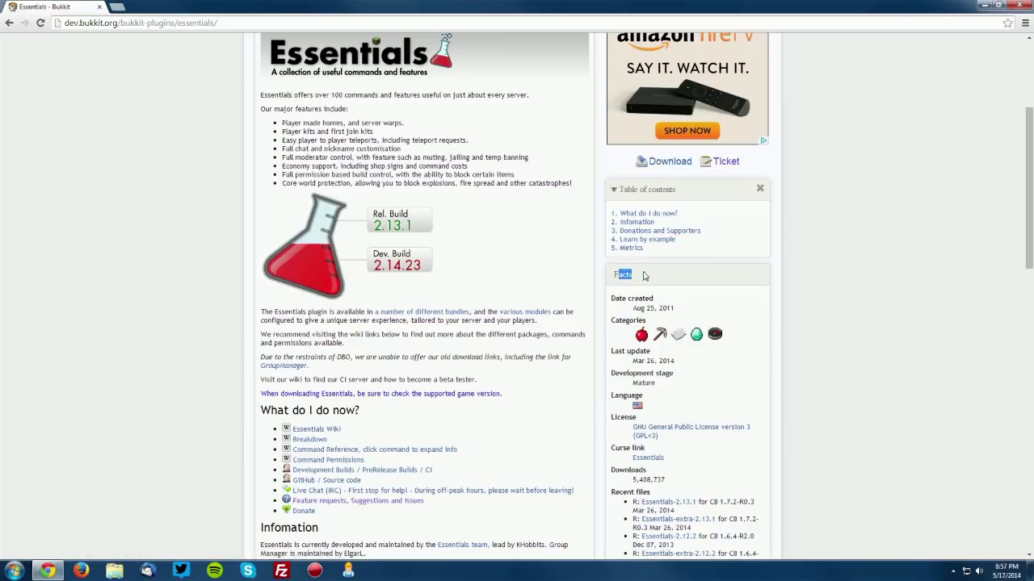
left_click_drag(613, 295, 660, 301)
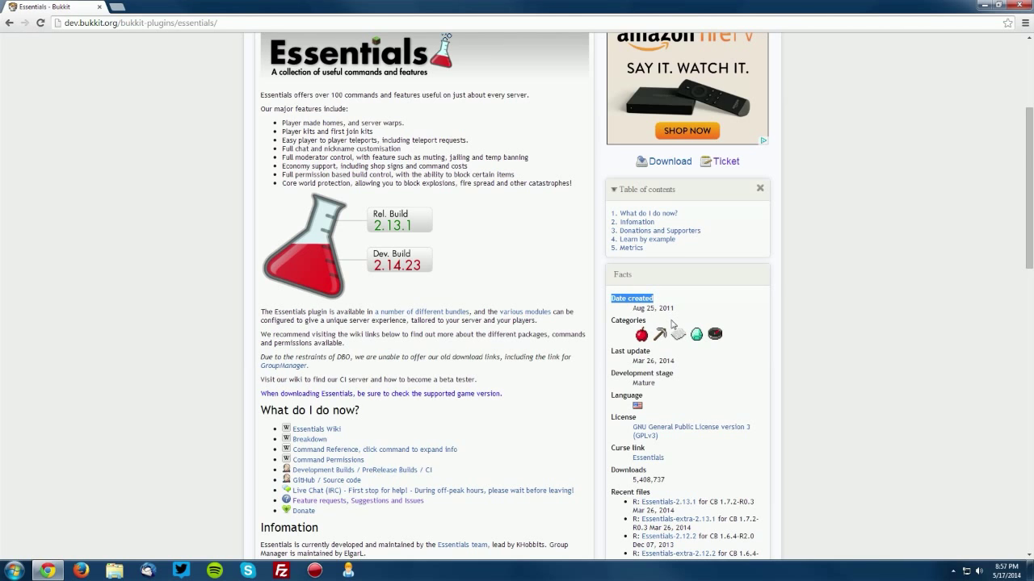
scroll(673, 323, "down", 2)
triple_click(675, 223)
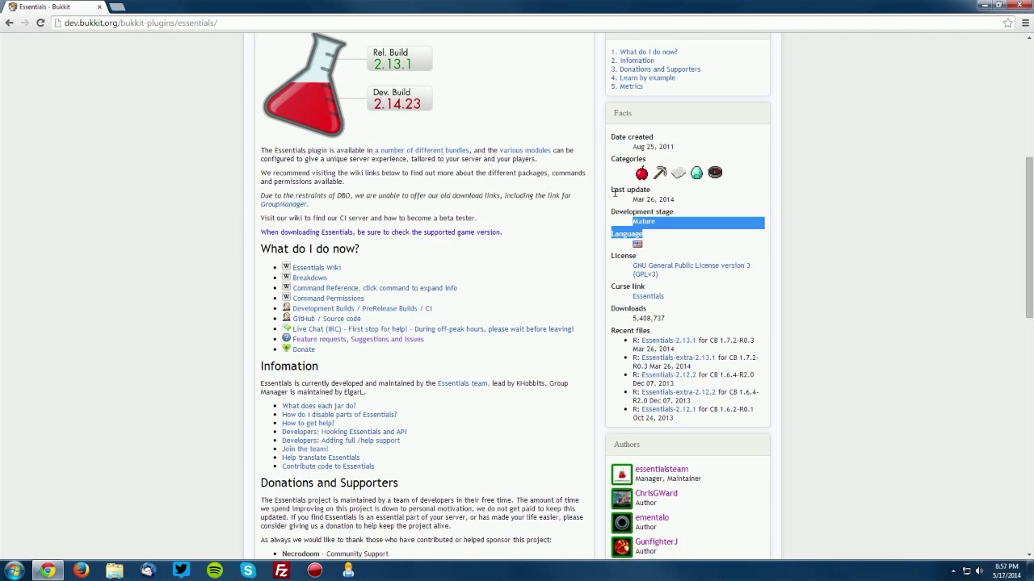
left_click(608, 192)
left_click_drag(608, 192, 678, 220)
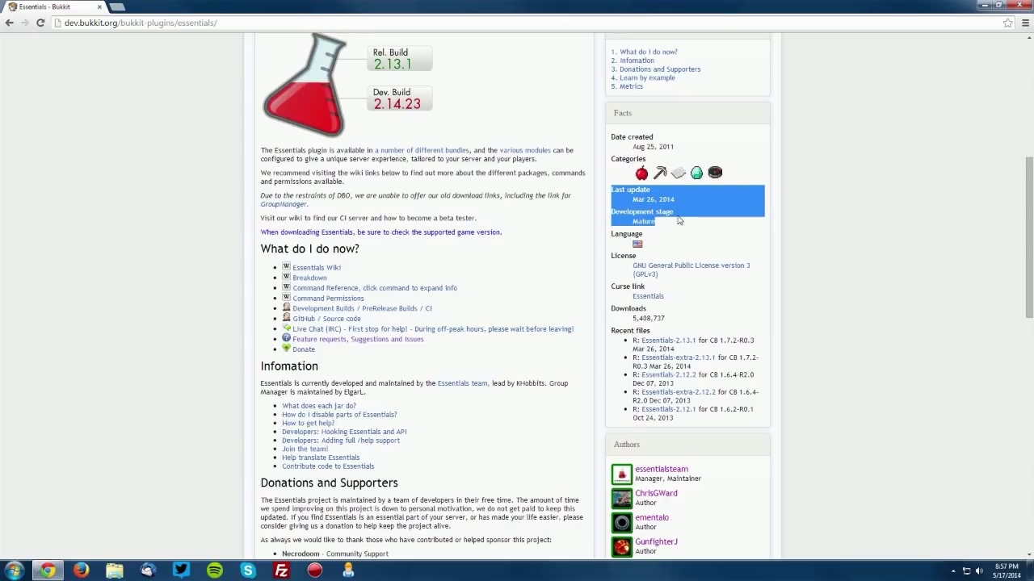
left_click(678, 220)
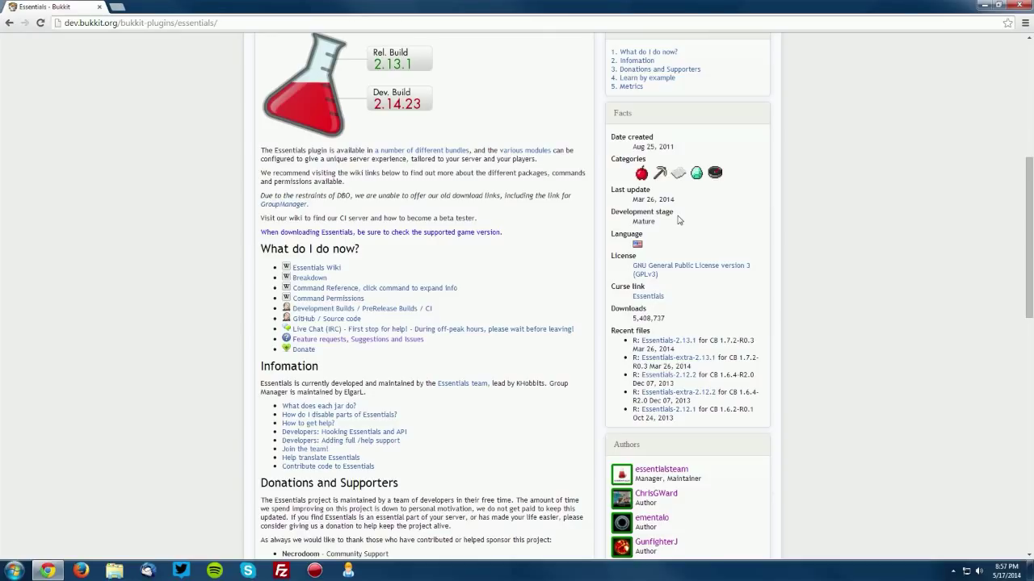
triple_click(677, 220)
left_click(683, 220)
left_click_drag(656, 221, 612, 216)
left_click(670, 214)
triple_click(664, 223)
left_click(657, 223)
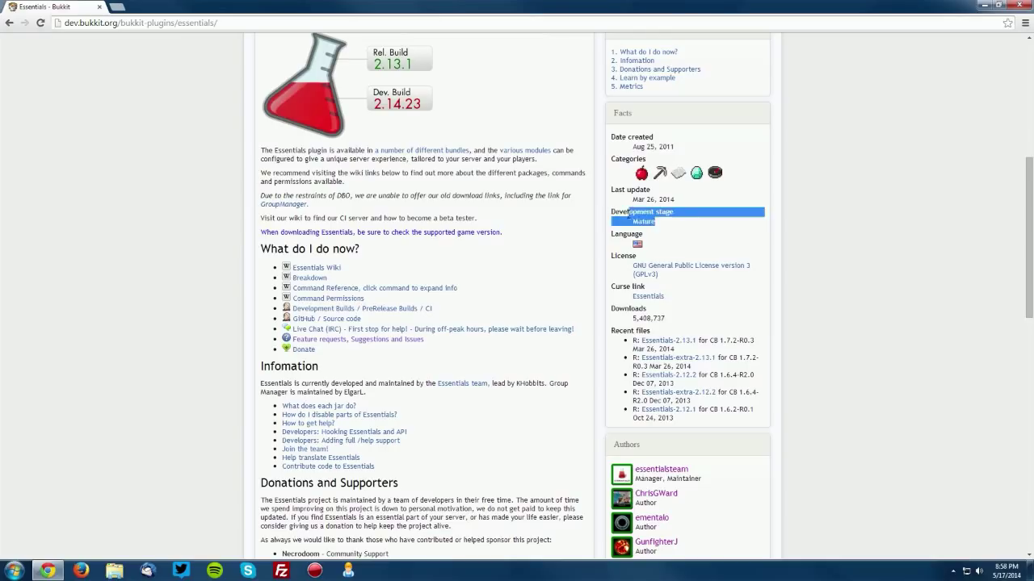
left_click_drag(629, 213, 612, 212)
left_click(642, 209)
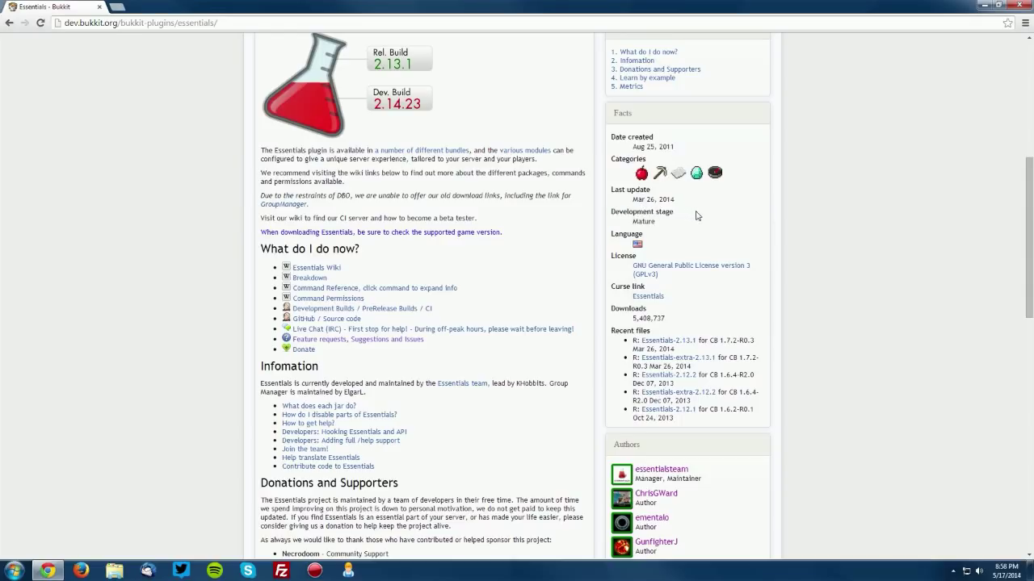
scroll(686, 222, "down", 2)
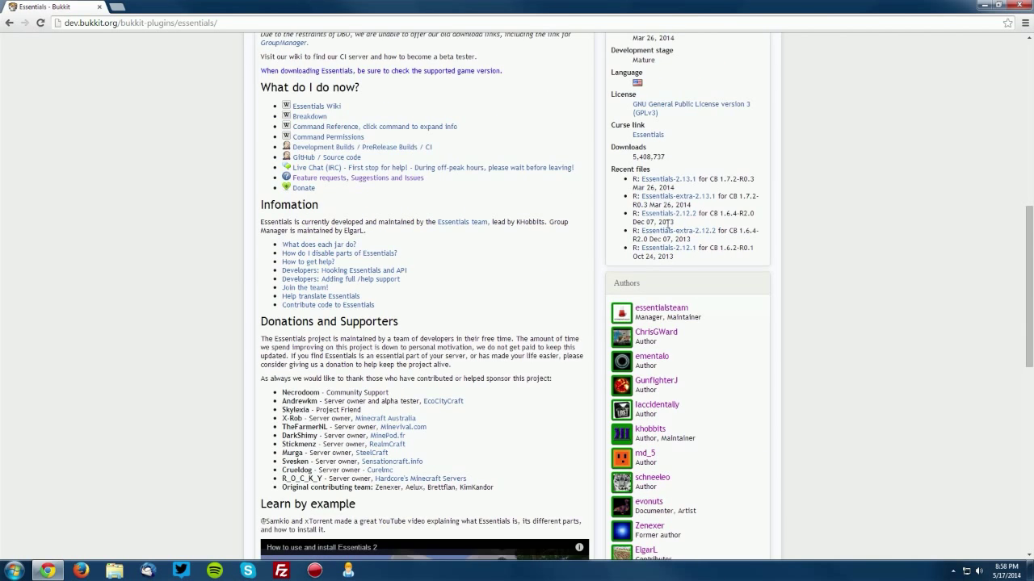
scroll(634, 234, "up", 2)
scroll(634, 234, "up", 1)
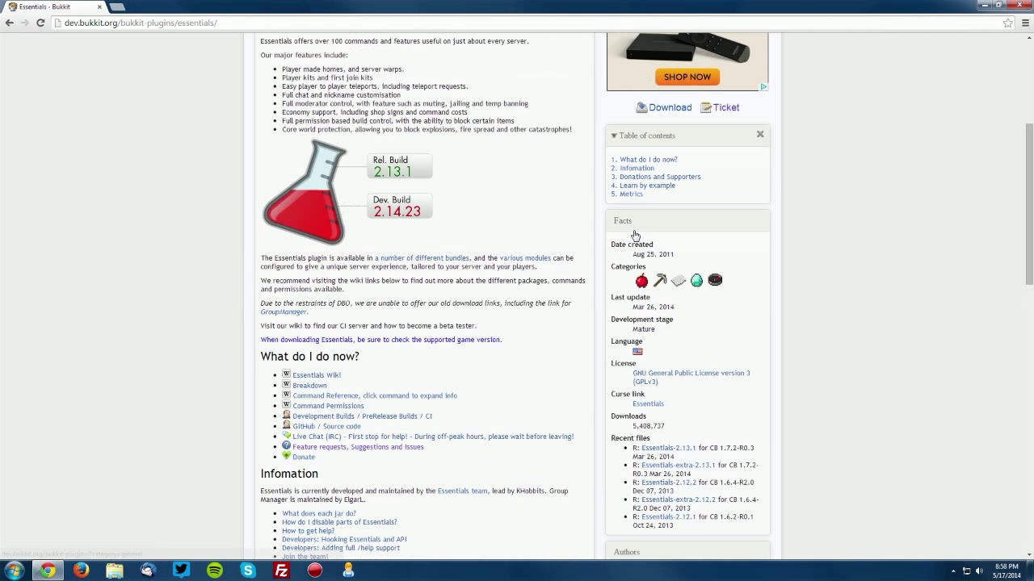
left_click(660, 109)
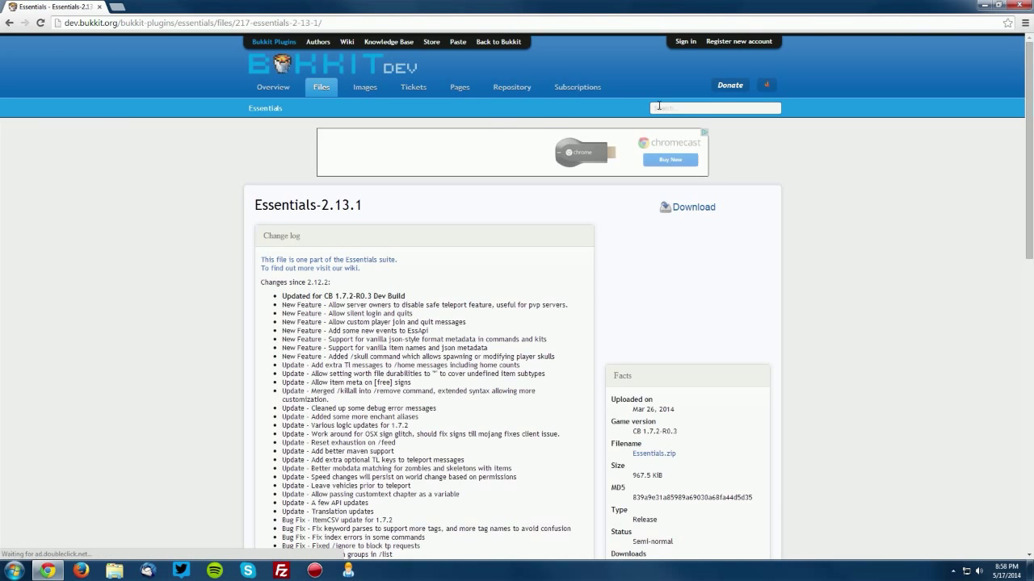
Step: Look over the Essentials-2.13.1 file page, highlighting lines of its change log
scroll(395, 168, "down", 1)
scroll(365, 329, "down", 3)
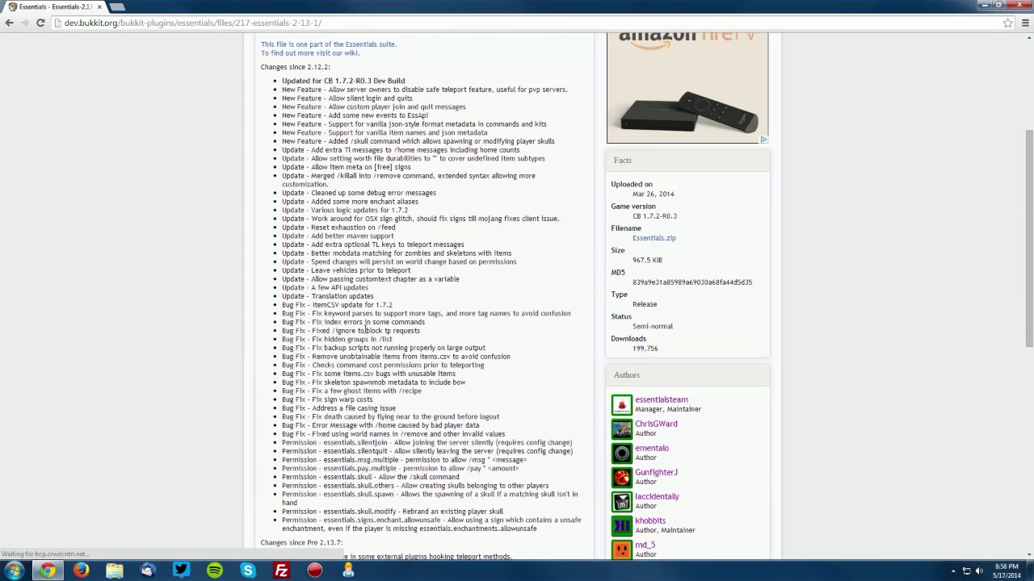
scroll(365, 329, "up", 3)
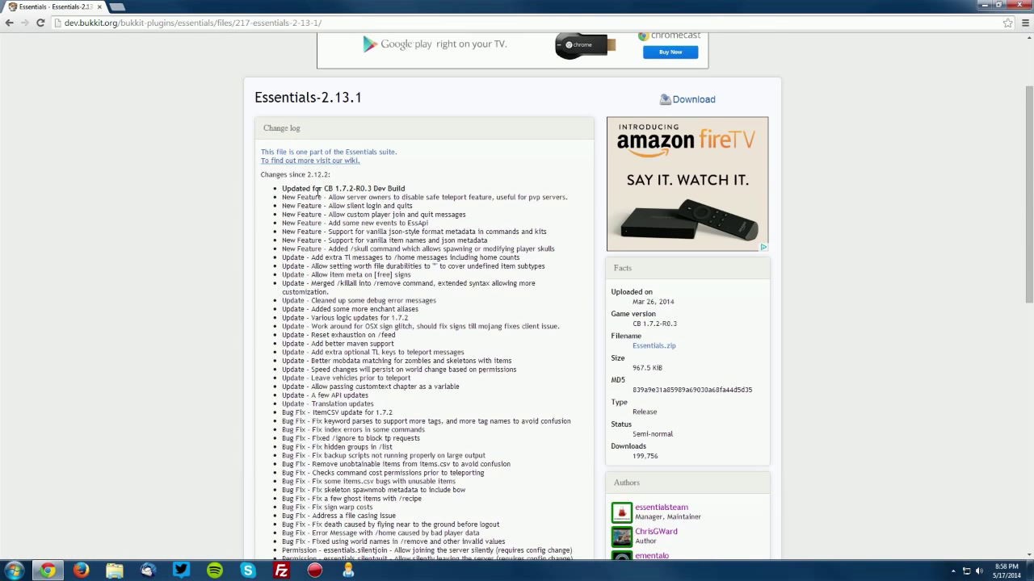
left_click_drag(281, 174, 348, 212)
left_click(275, 185)
left_click_drag(274, 186, 395, 279)
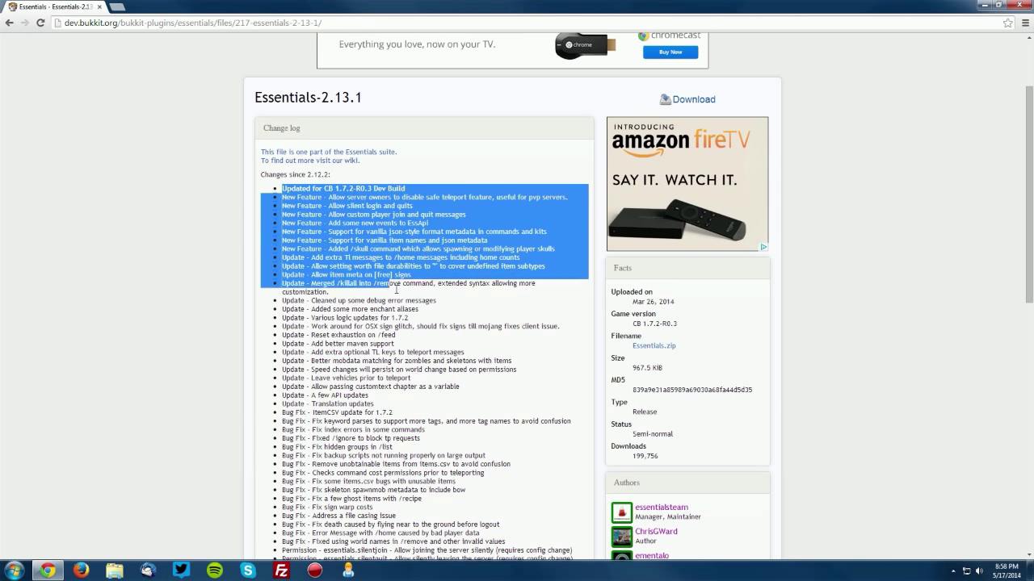
left_click(395, 287)
left_click_drag(365, 309, 269, 189)
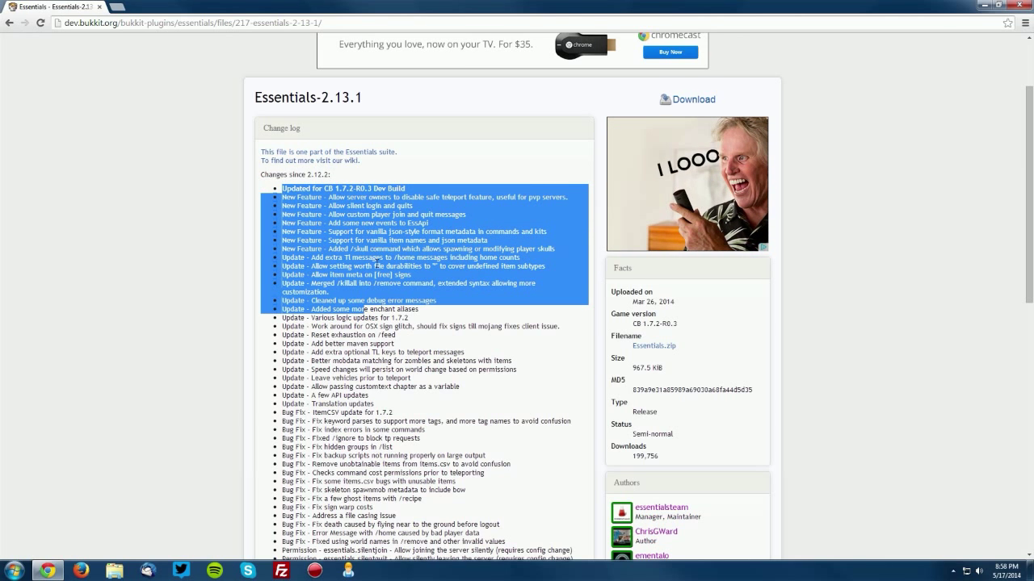
left_click(324, 214)
left_click_drag(324, 214, 267, 186)
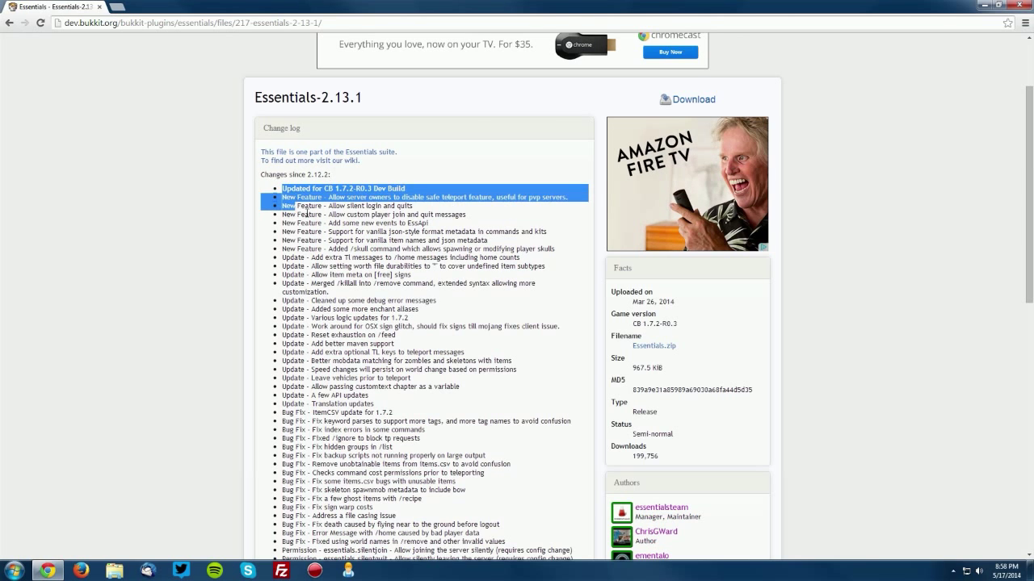
left_click(492, 190)
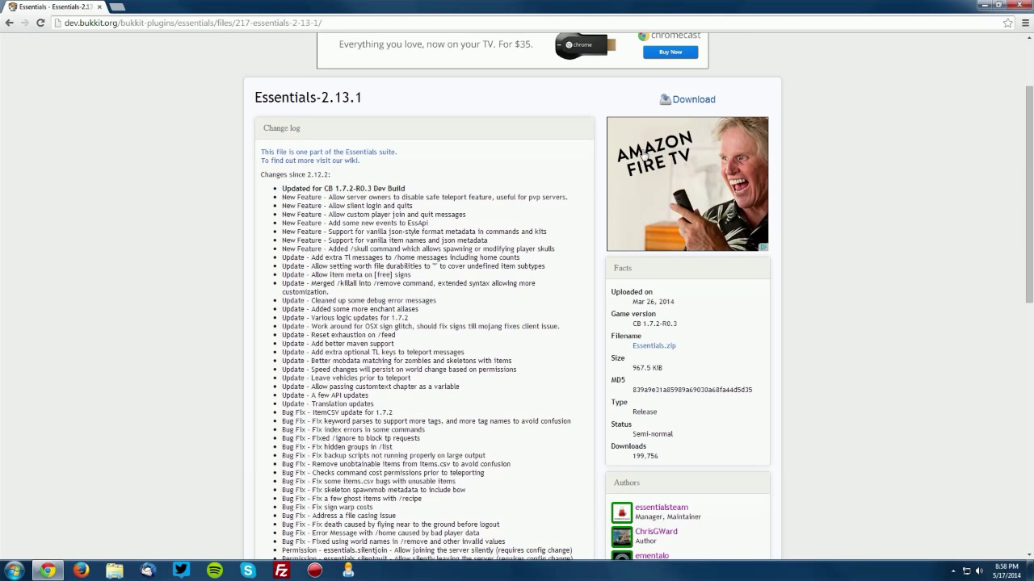
Step: Download Essentials.zip and save it to the desktop
left_click(694, 100)
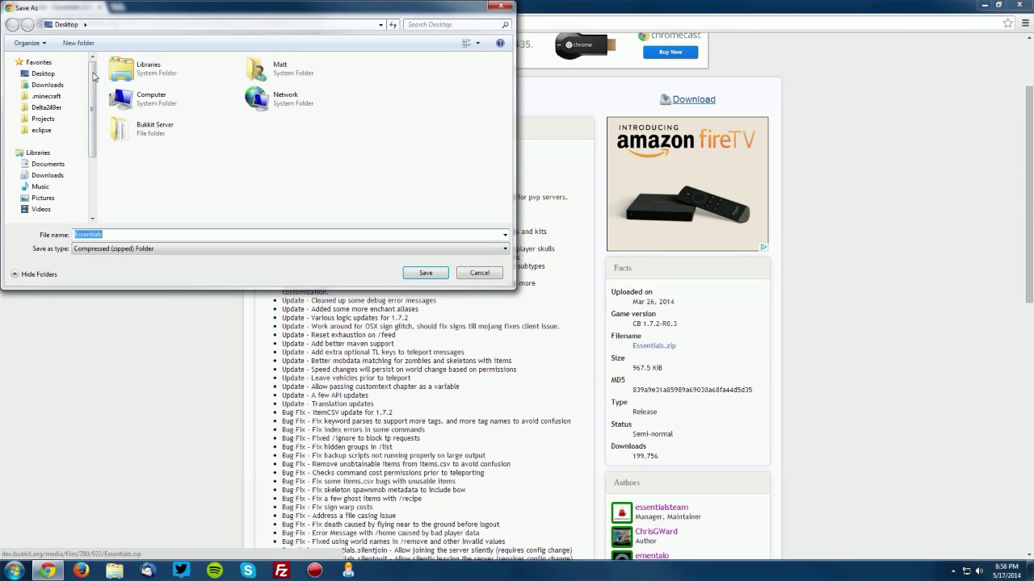
left_click(425, 273)
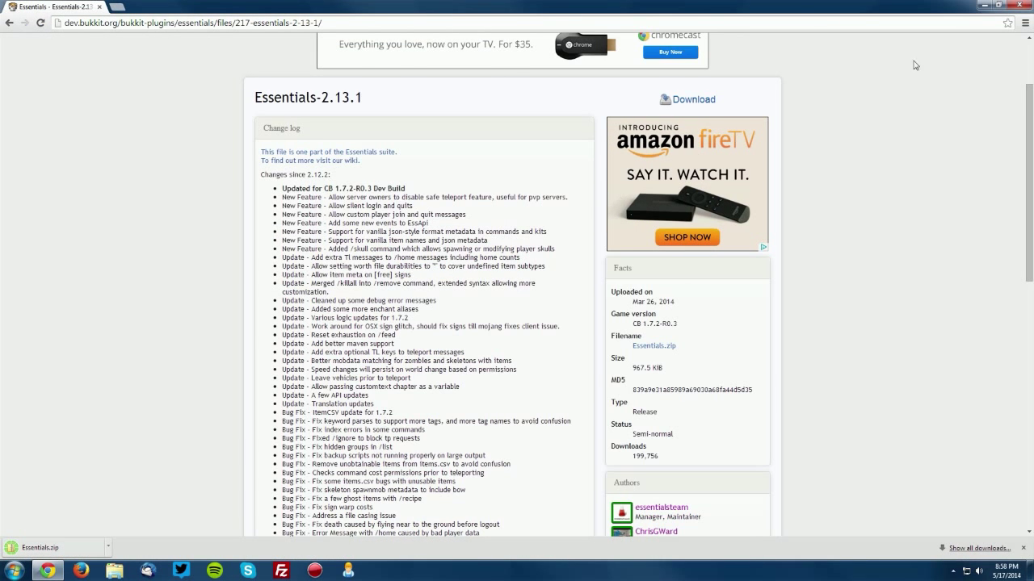
left_click(986, 6)
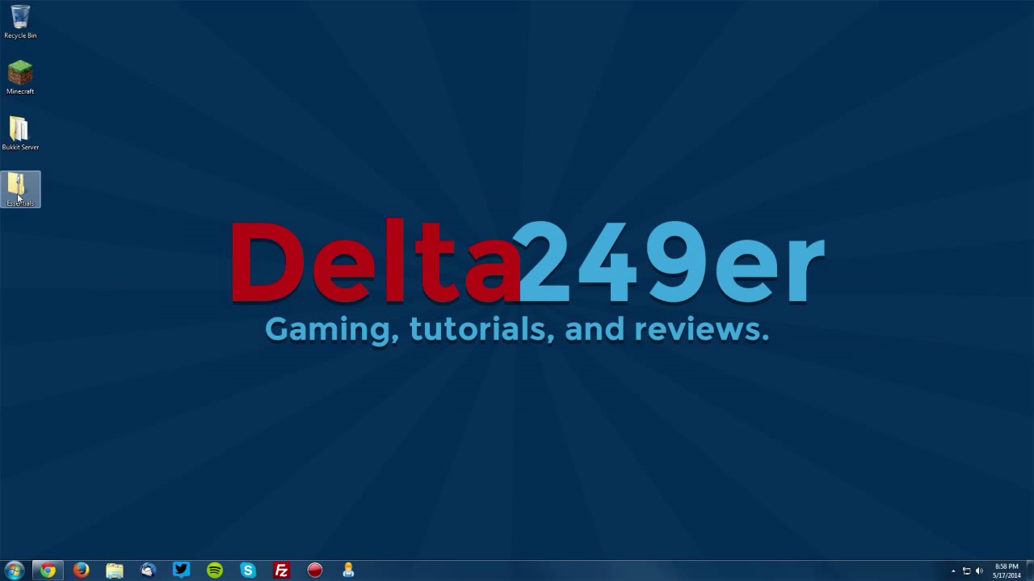
Step: Open the downloaded Essentials zip and extract its five jar files
double_click(18, 198)
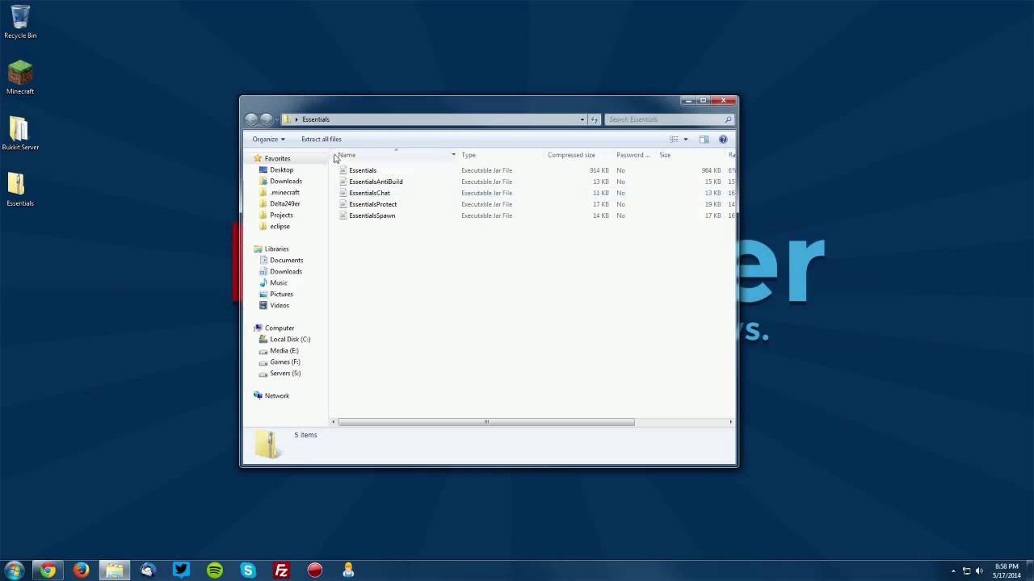
left_click(326, 138)
left_click(616, 388)
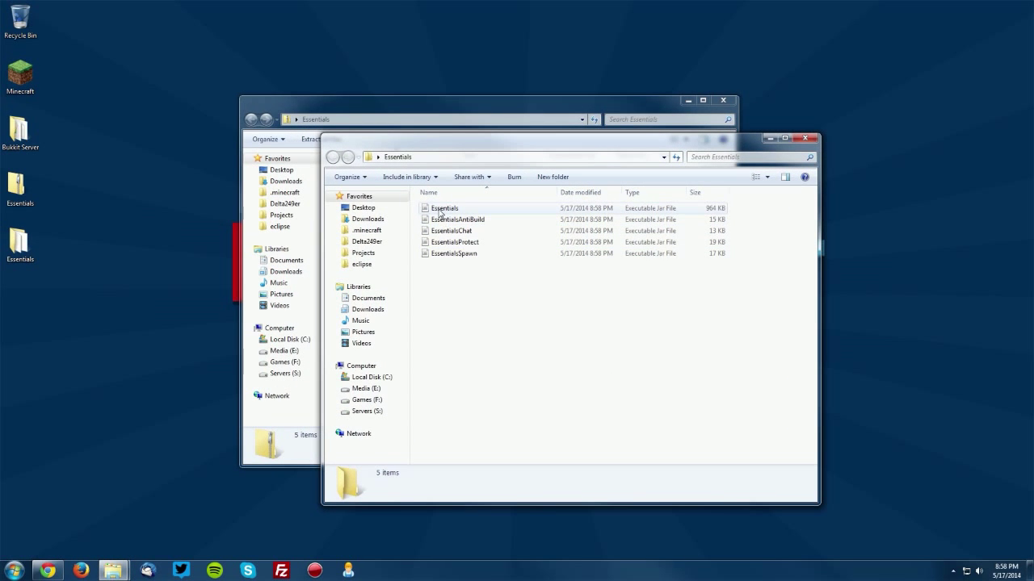
Step: Open the Bukkit Server\plugins folder and arrange it beside the extracted Essentials window
double_click(37, 133)
left_click_drag(451, 169, 393, 137)
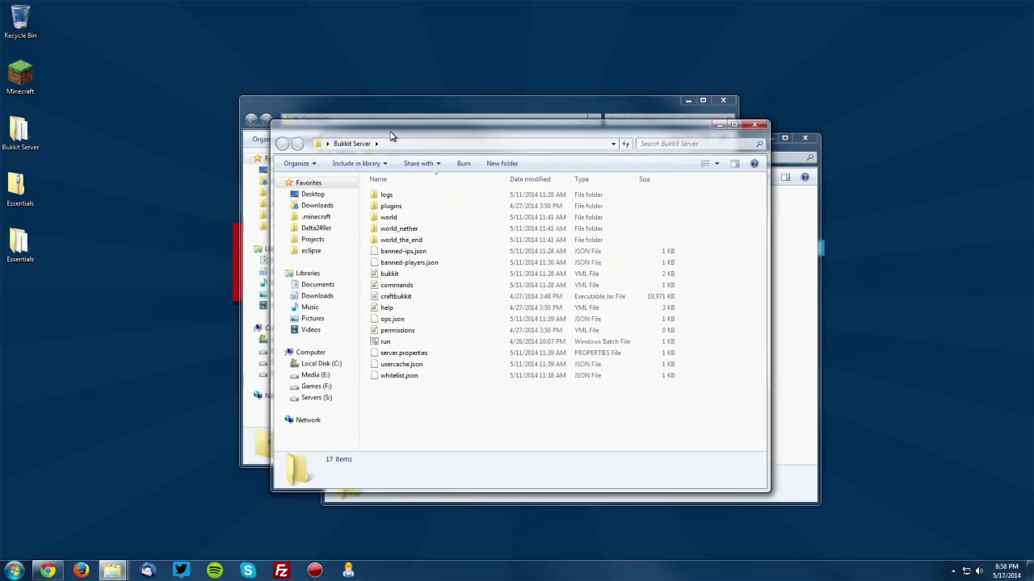
double_click(395, 202)
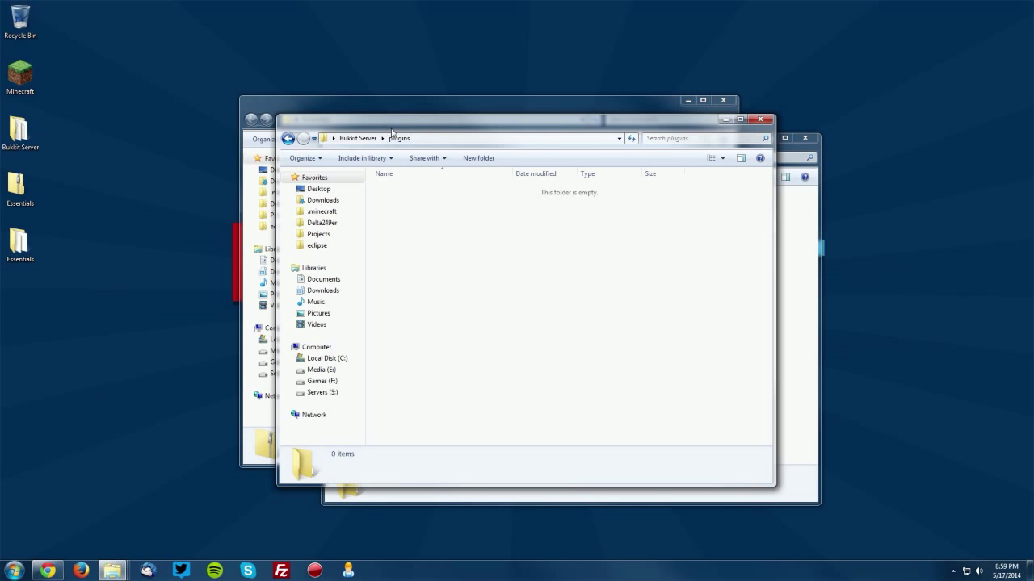
left_click_drag(395, 127, 562, 165)
left_click_drag(454, 146, 157, 41)
Step: Move all five Essentials jar files into the plugins folder
left_click(159, 128)
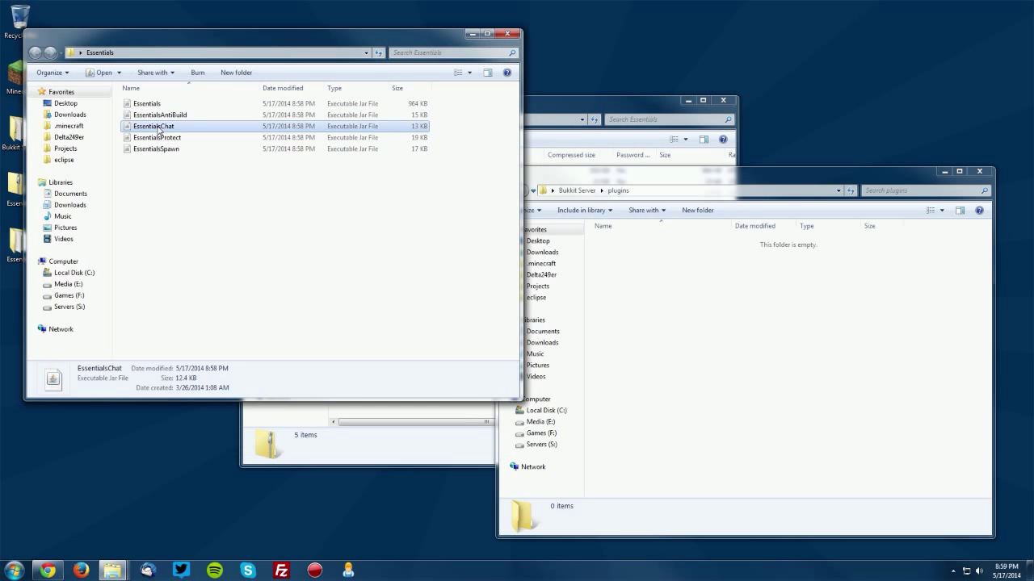
left_click(154, 115)
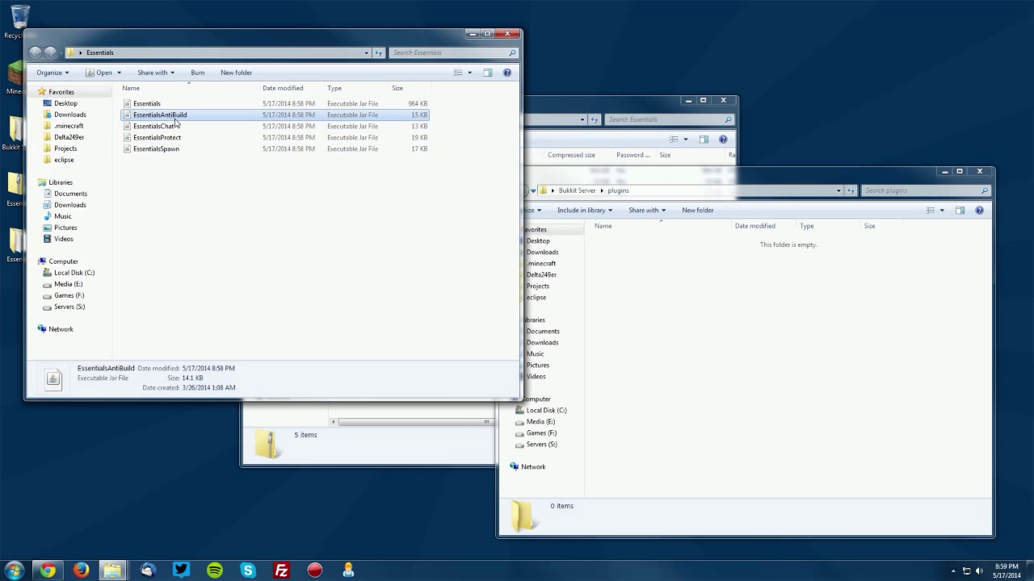
left_click_drag(193, 175, 142, 105)
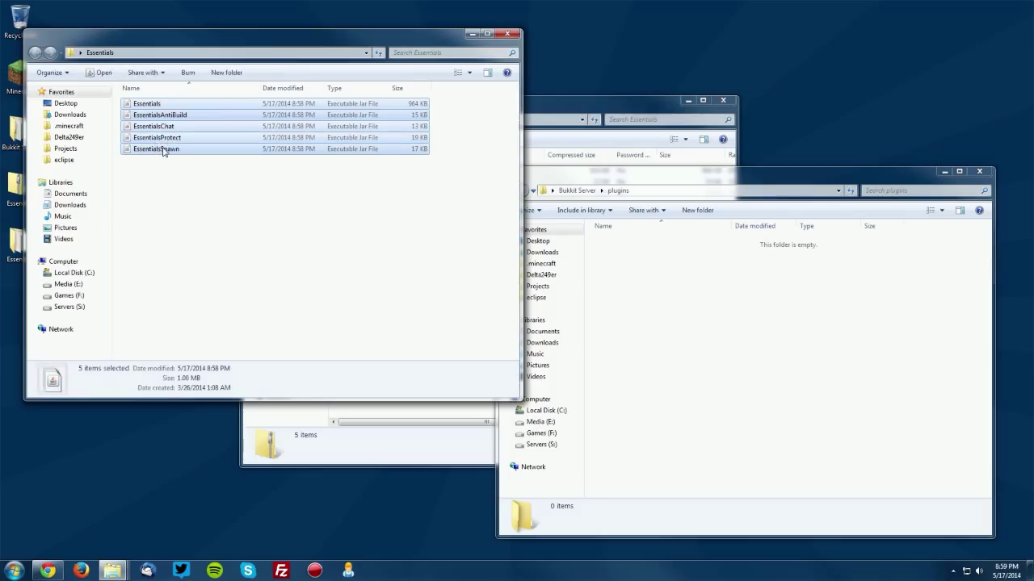
left_click_drag(198, 213, 147, 106)
left_click_drag(149, 109, 683, 298)
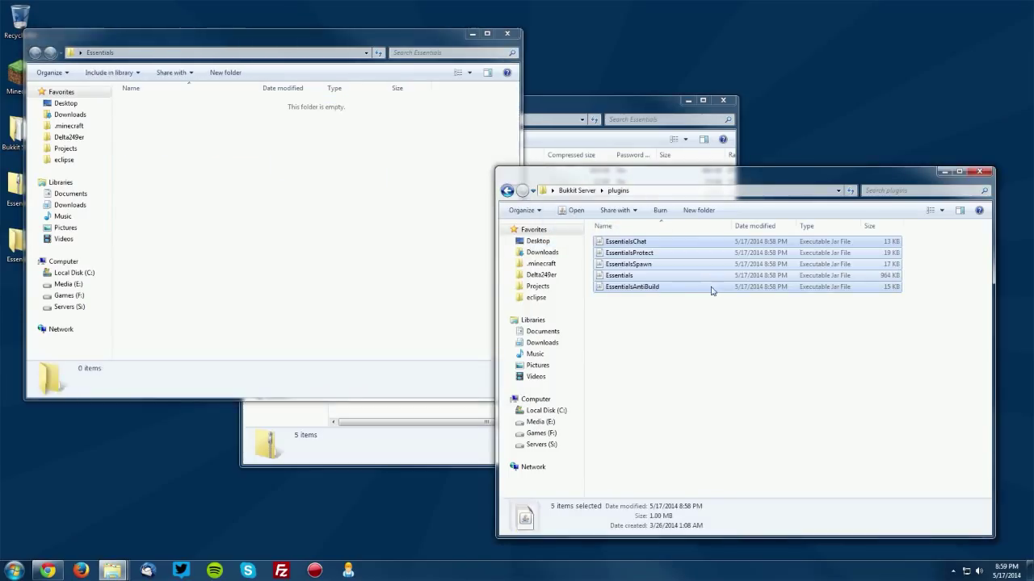
left_click(711, 318)
Step: Close both Essentials windows and centre the plugins window on screen
left_click(506, 35)
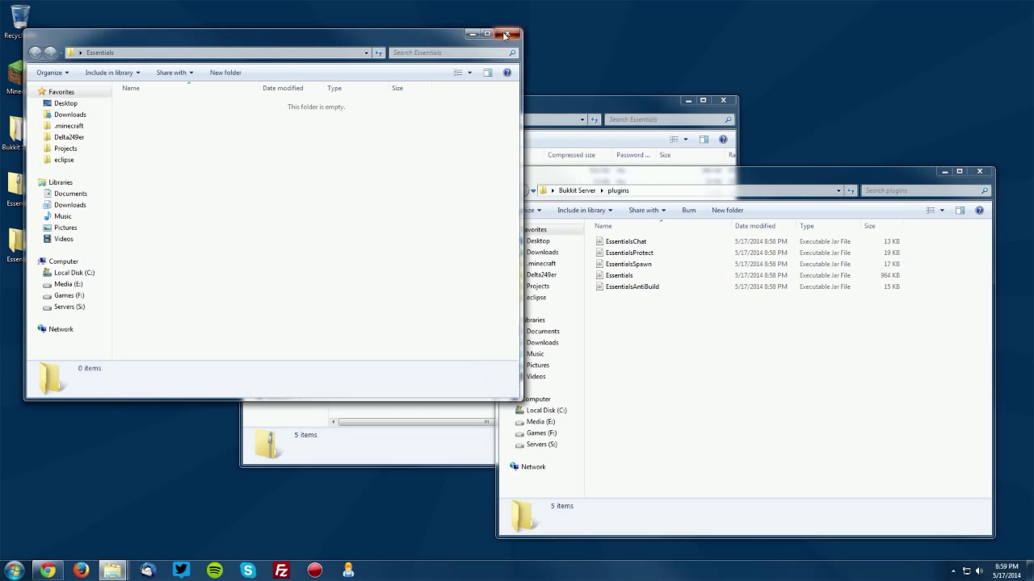
left_click(723, 100)
left_click_drag(673, 178, 460, 99)
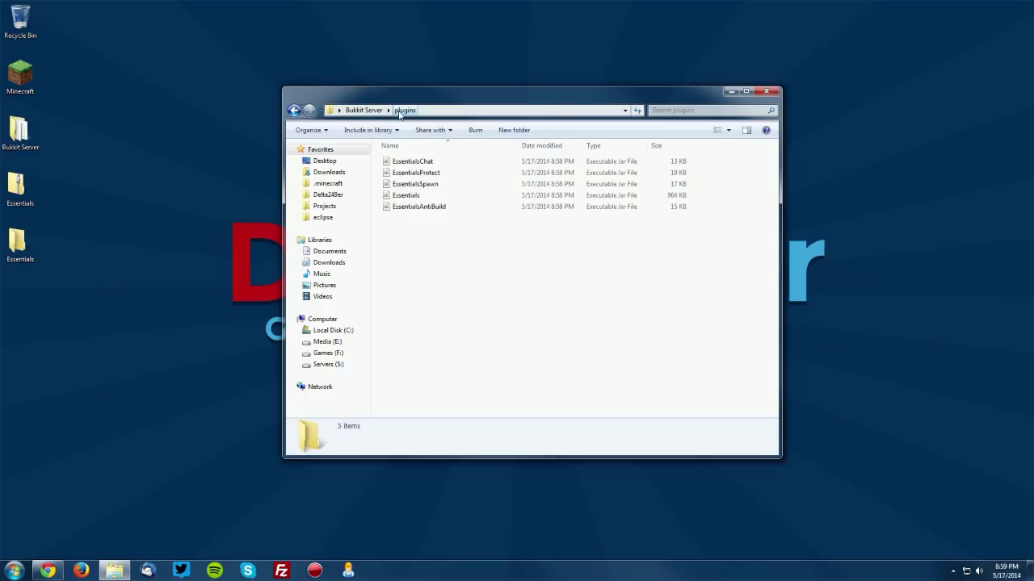
left_click(363, 109)
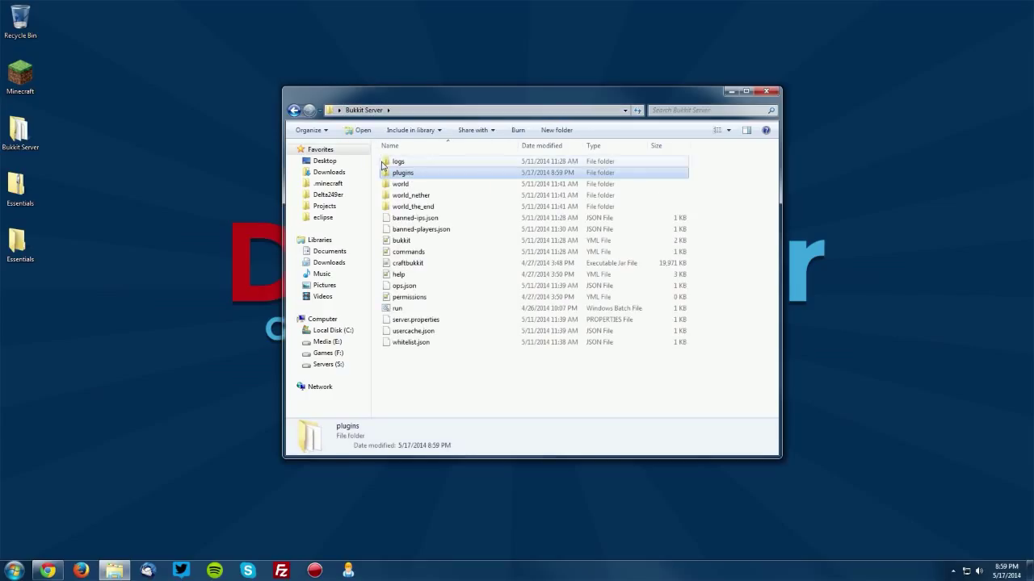
Step: Start the server with run.bat and open the generated plugins\Essentials folder beside the console
double_click(401, 311)
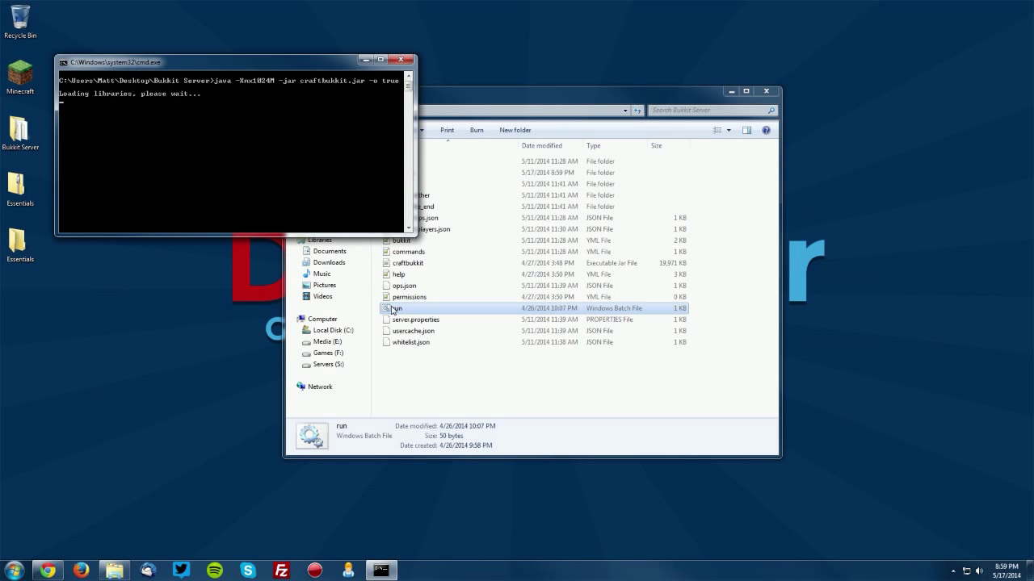
left_click(429, 196)
double_click(404, 172)
left_click_drag(409, 110, 624, 154)
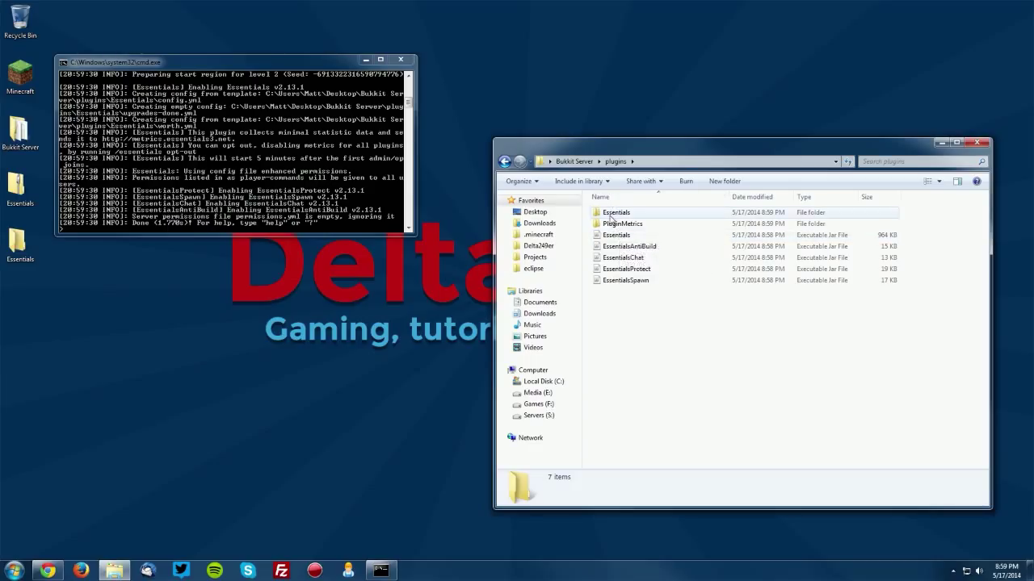
double_click(612, 214)
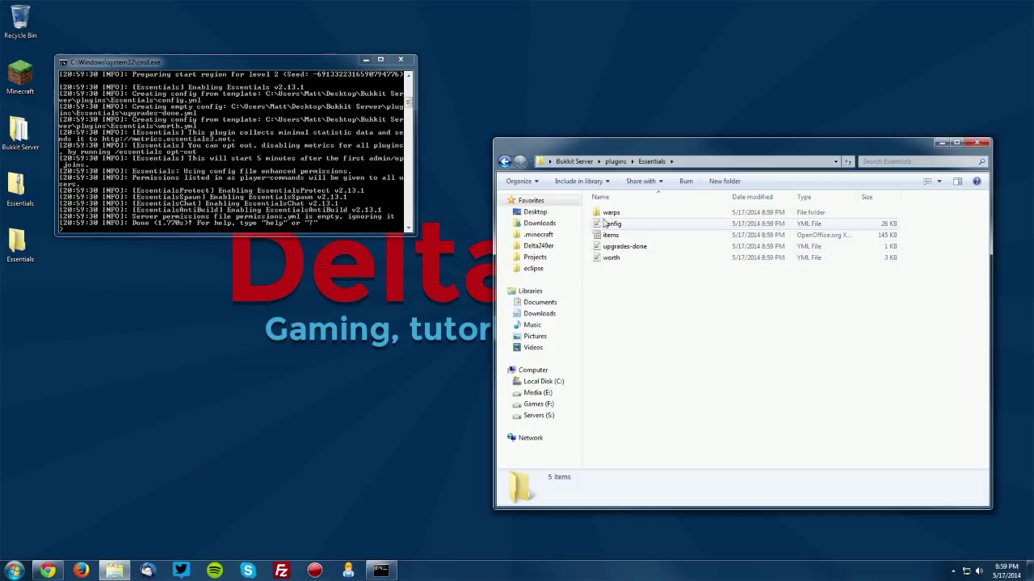
Step: Check the empty warps folder, review config, items, upgrades-done and worth, then right-click config
double_click(606, 214)
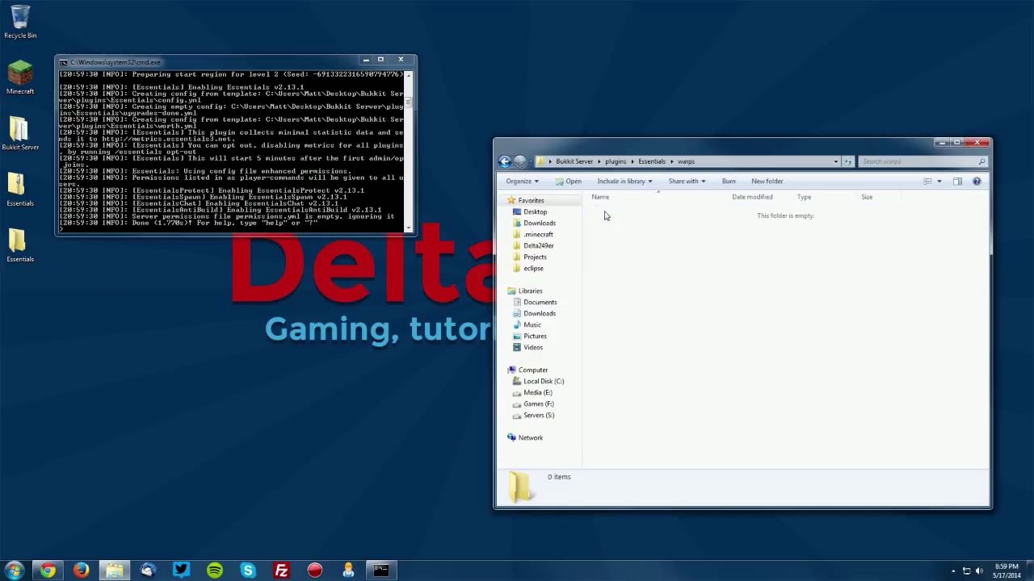
left_click(506, 162)
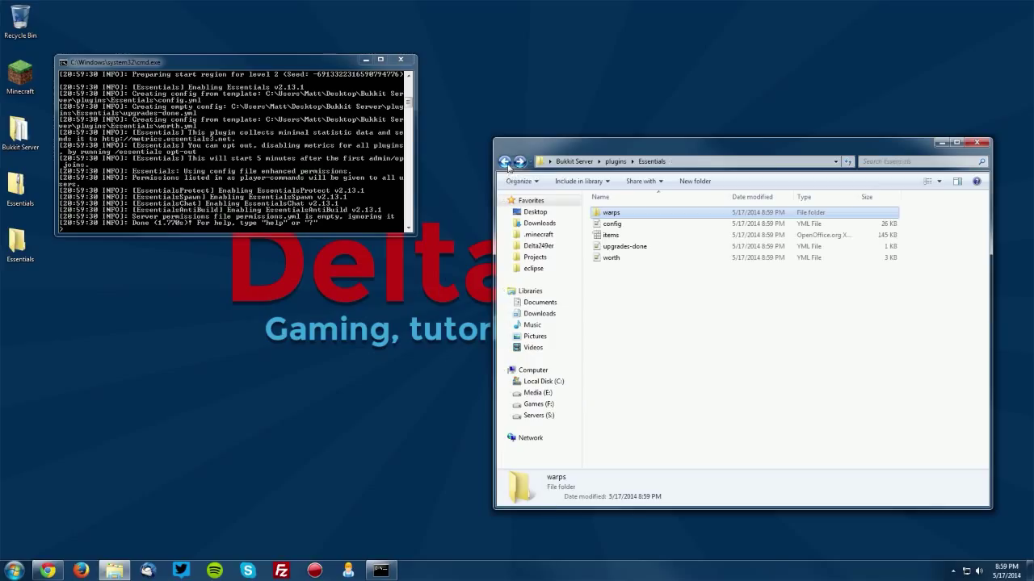
left_click(624, 224)
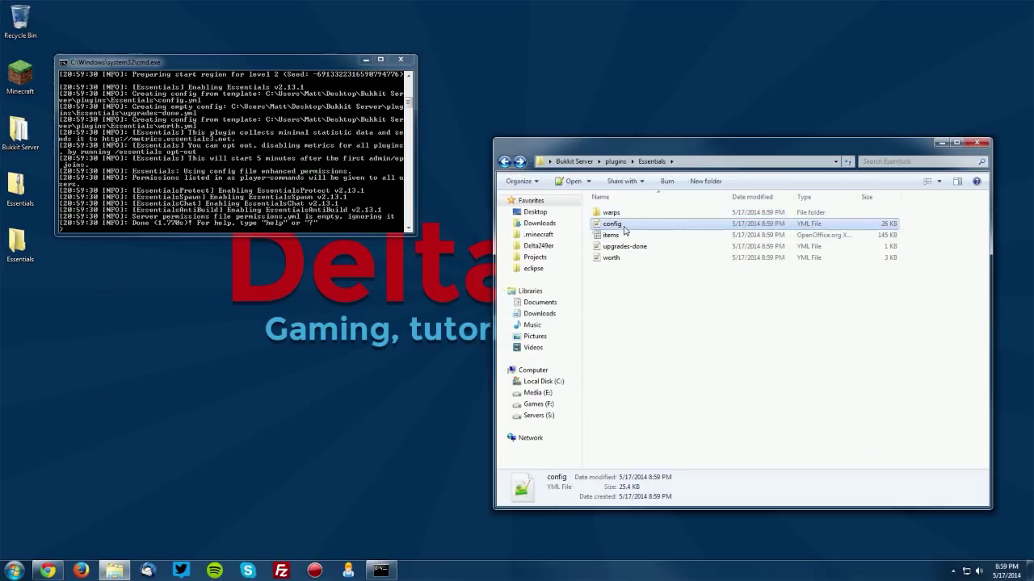
left_click(623, 235)
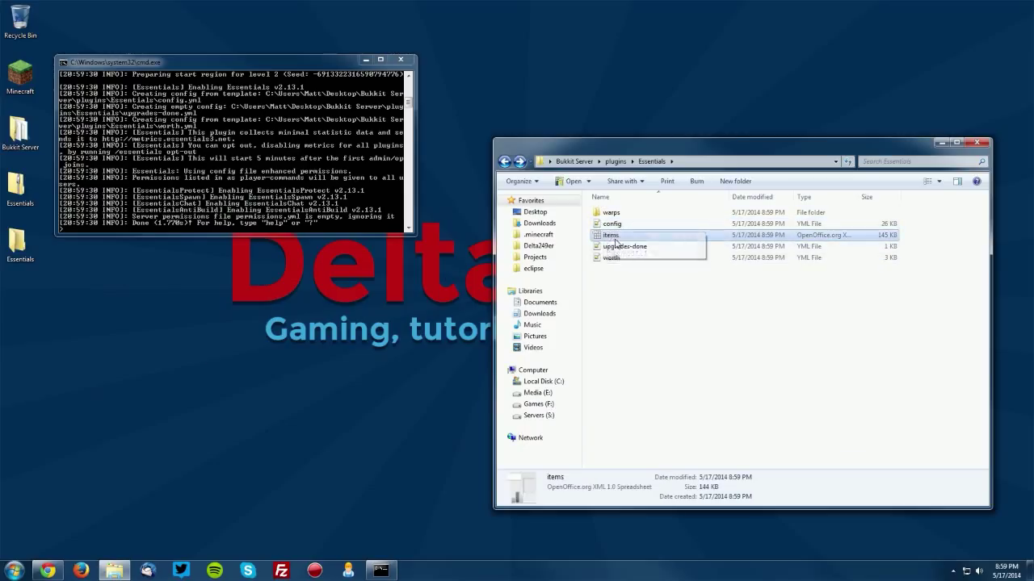
left_click(606, 250)
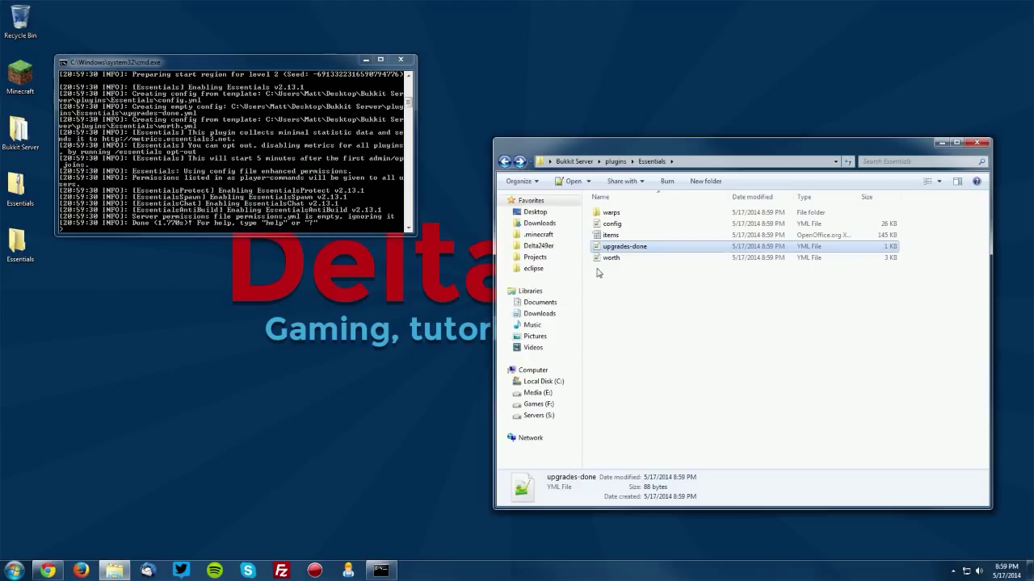
left_click(611, 259)
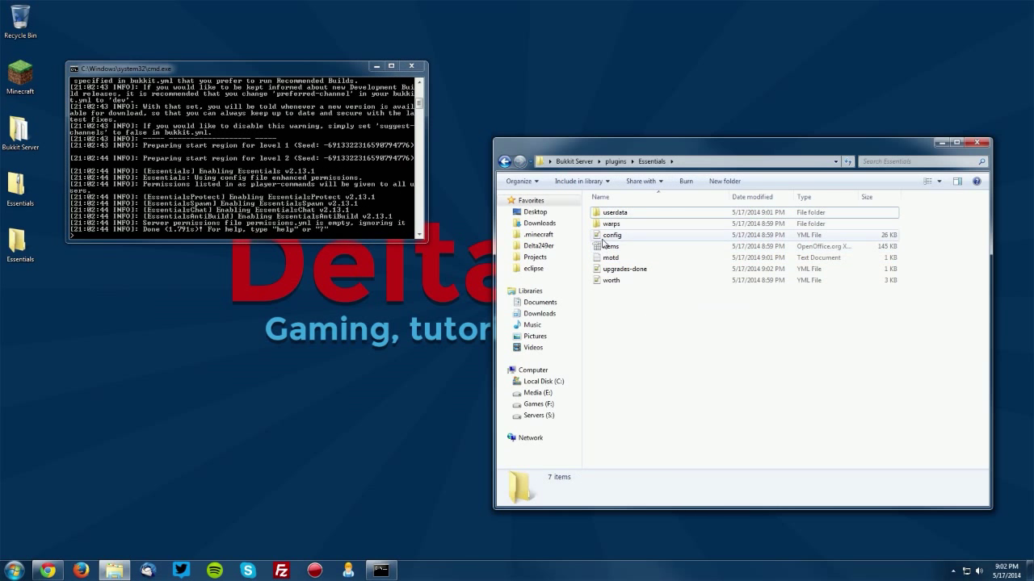
right_click(604, 237)
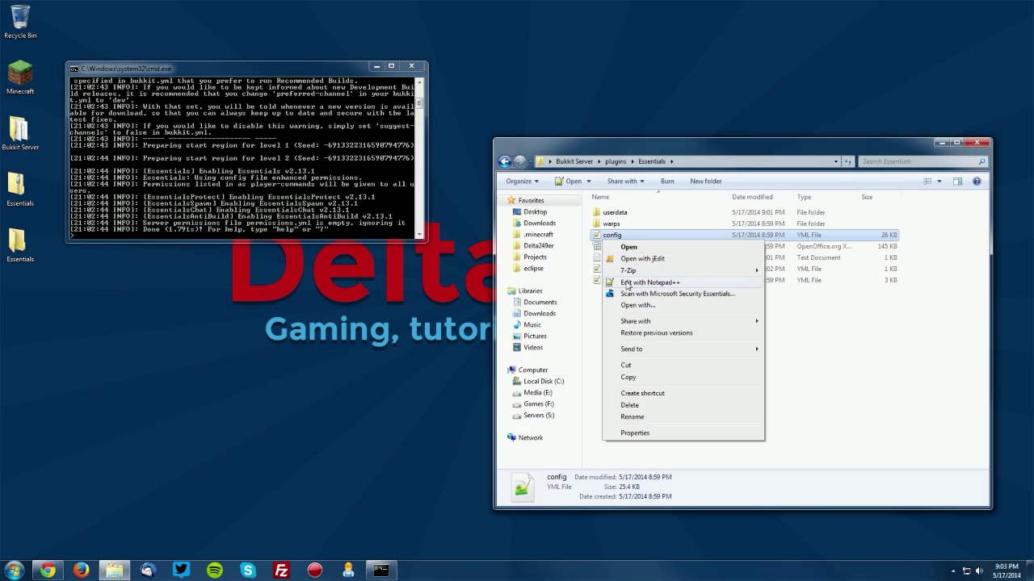
Step: Open config.yml in Notepad++, read through it to line 725, and close the editor
left_click(627, 284)
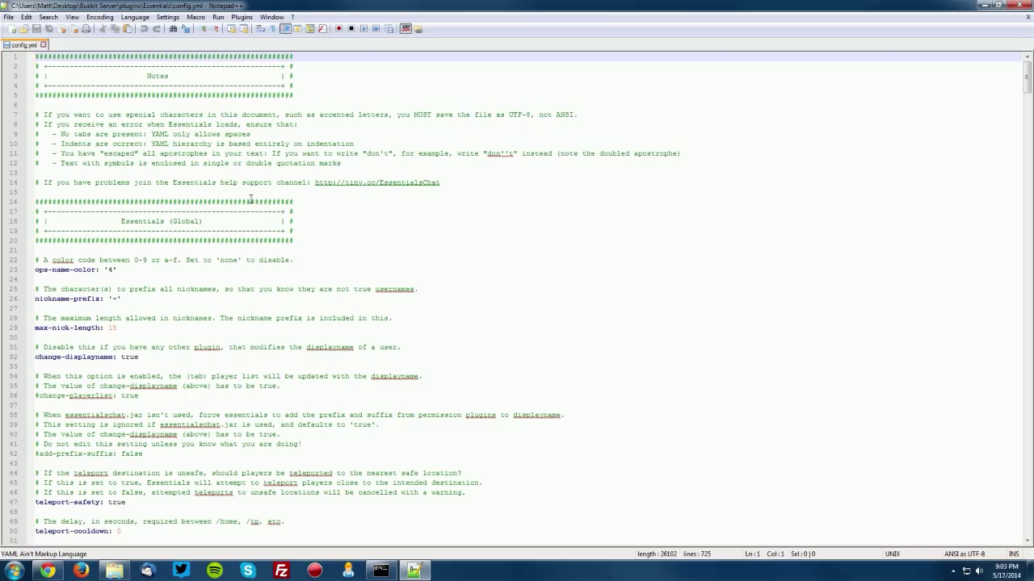
left_click(456, 256)
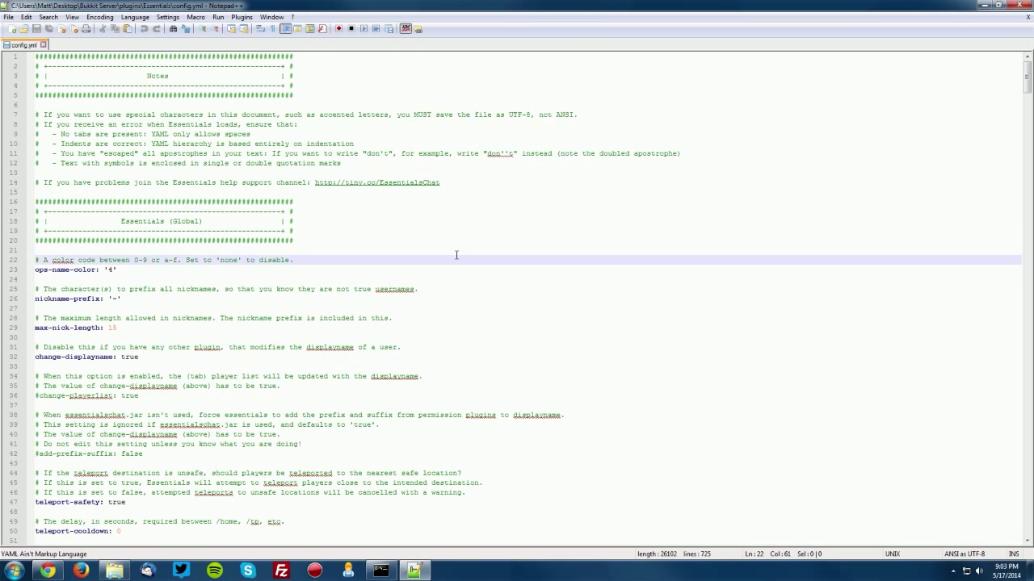
scroll(456, 257, "down", 9)
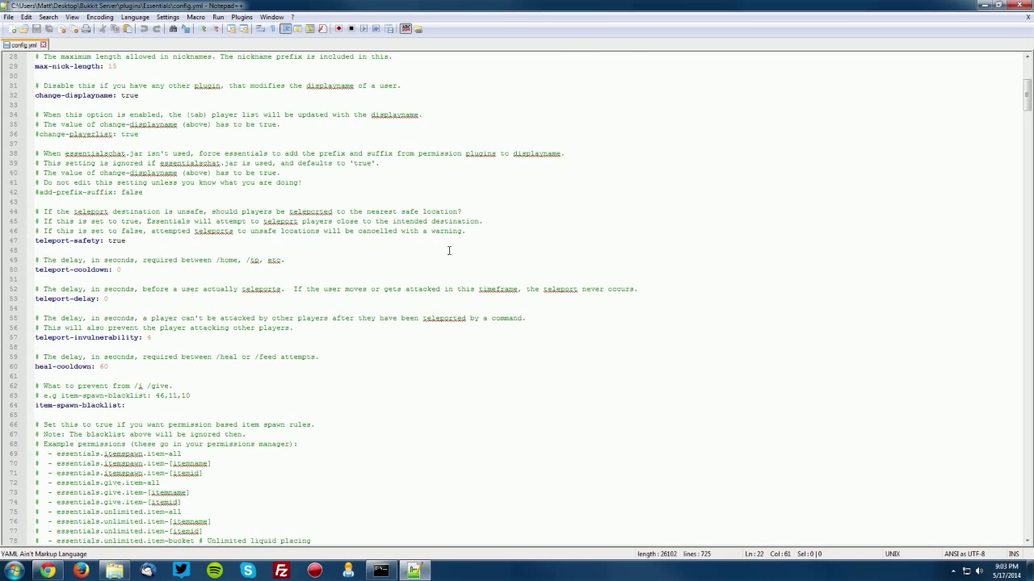
left_click(402, 232)
scroll(402, 242, "down", 14)
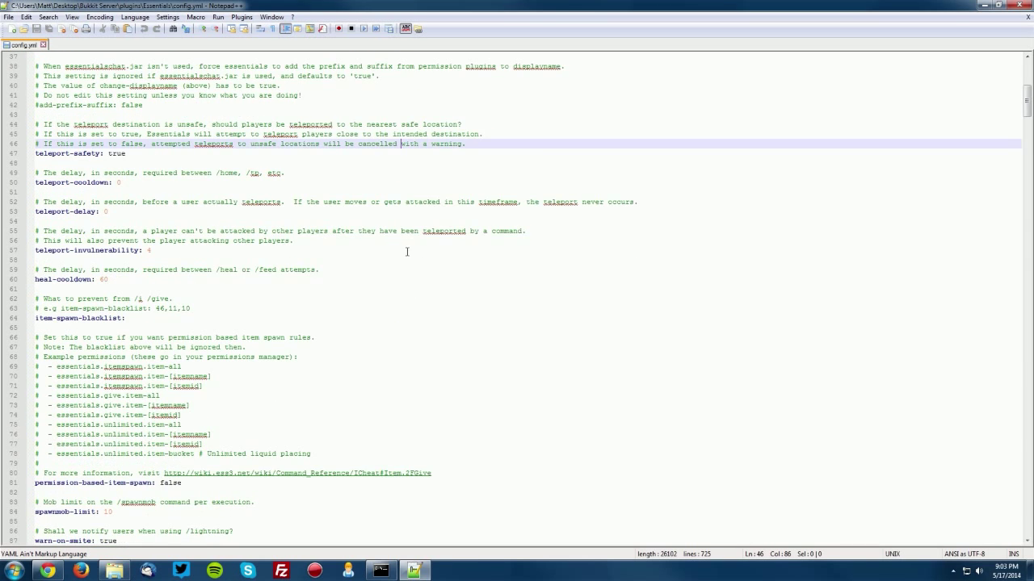
scroll(401, 260, "down", 1)
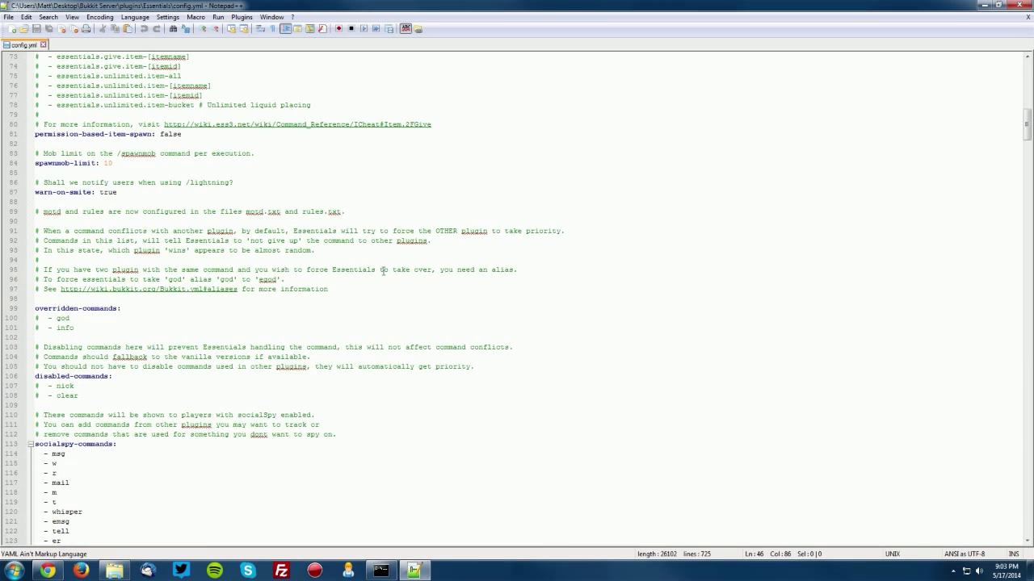
scroll(383, 271, "down", 4)
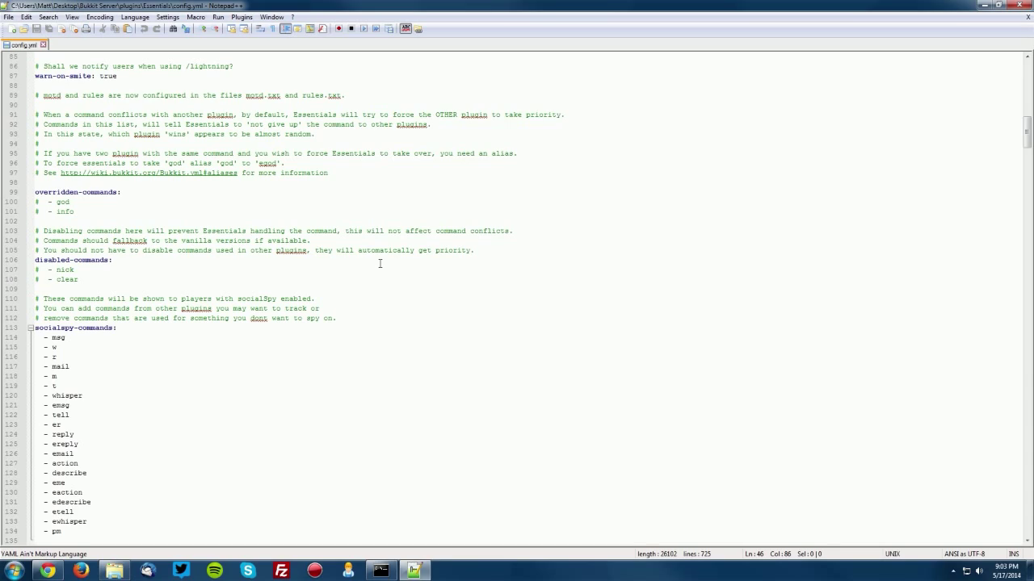
left_click(505, 247)
scroll(897, 104, "down", 7)
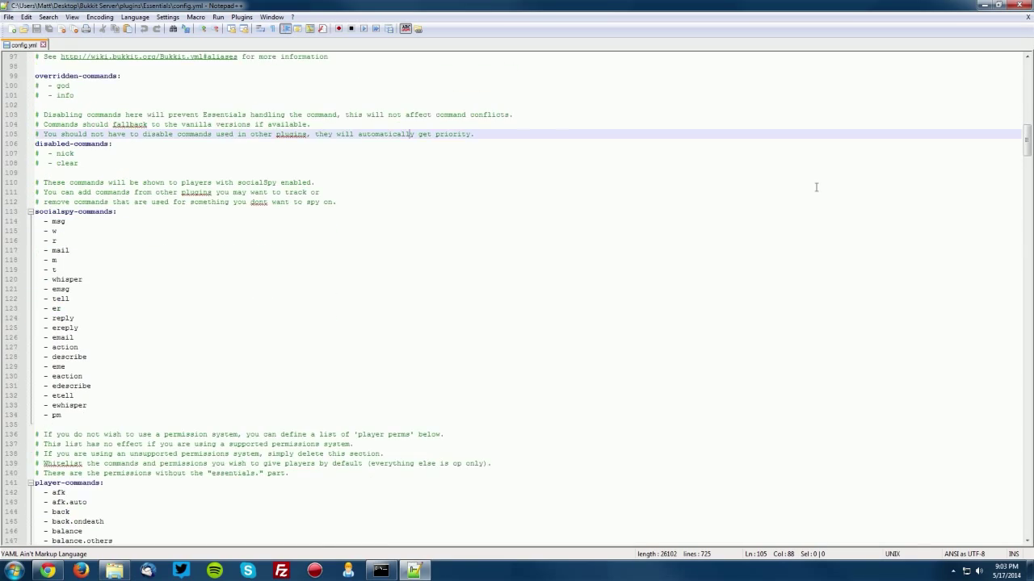
left_click_drag(1027, 145, 1006, 529)
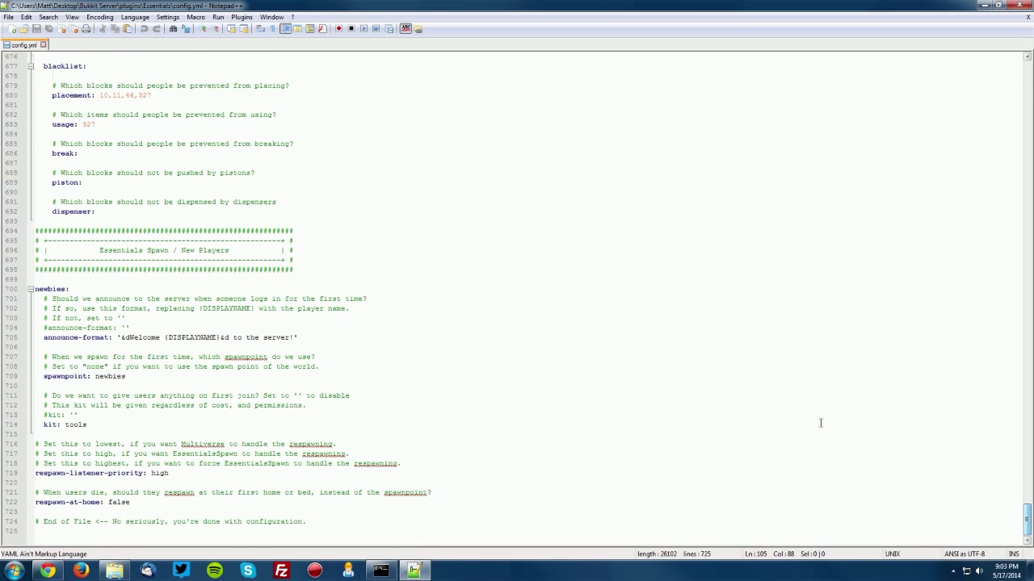
left_click(336, 265)
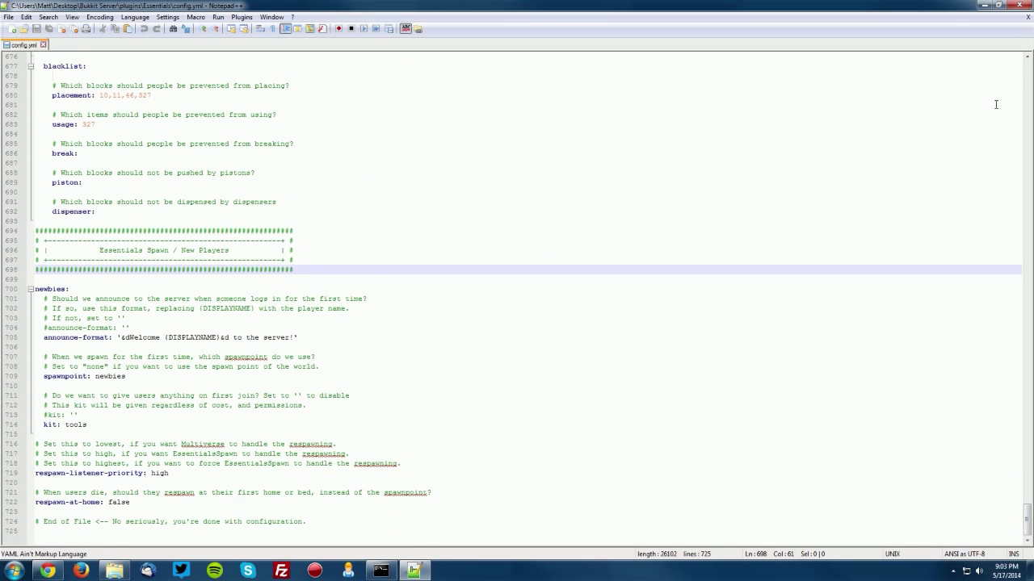
left_click(1022, 6)
left_click(768, 326)
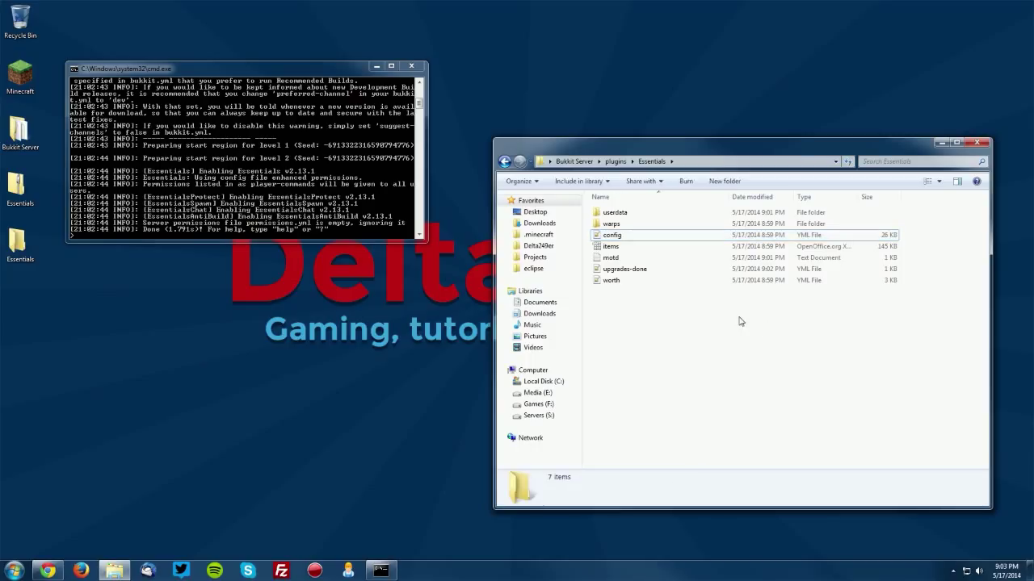
left_click(286, 212)
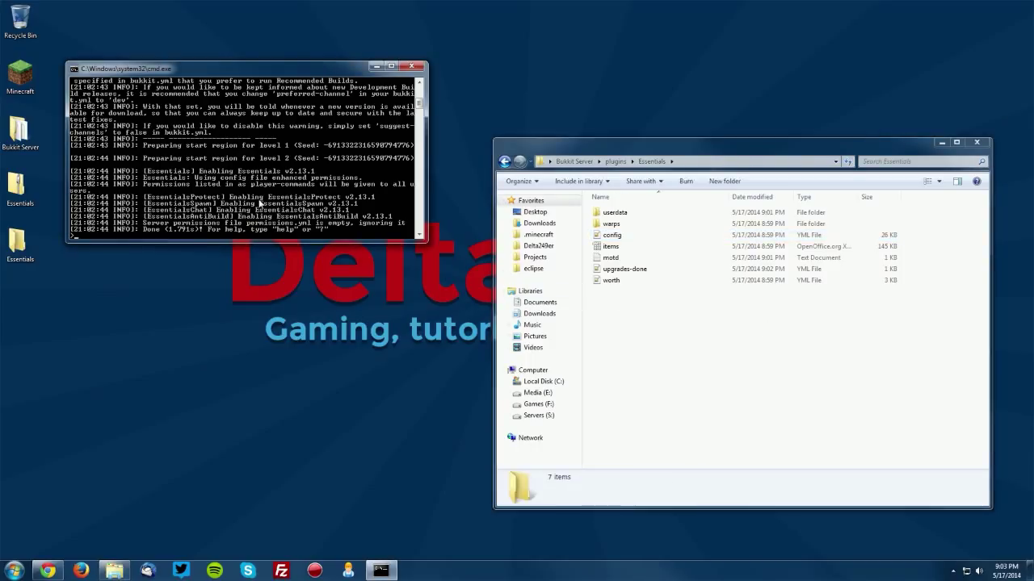